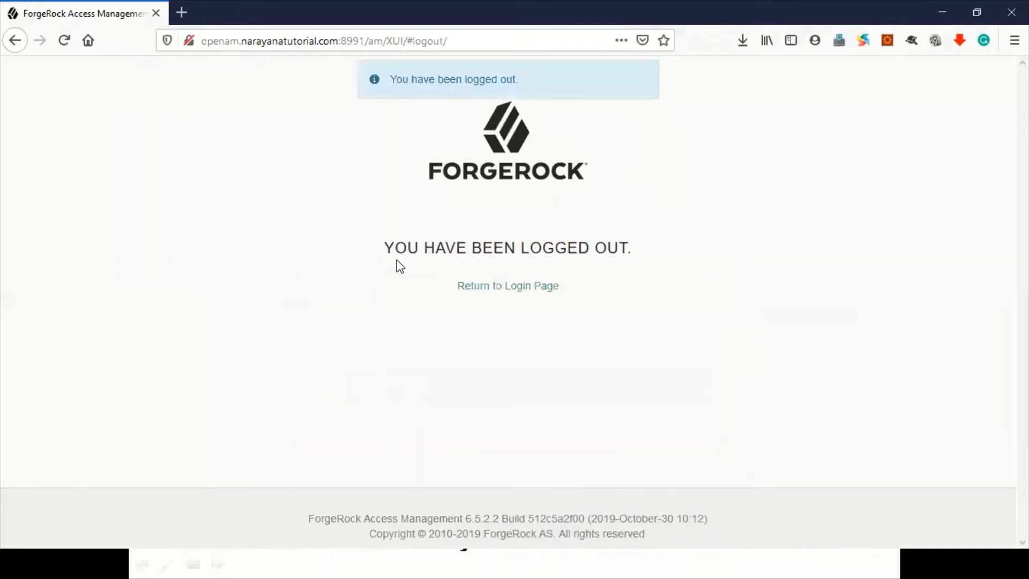
Step: Return to the login page and sign in as amadmin with the administrator password
click(509, 287)
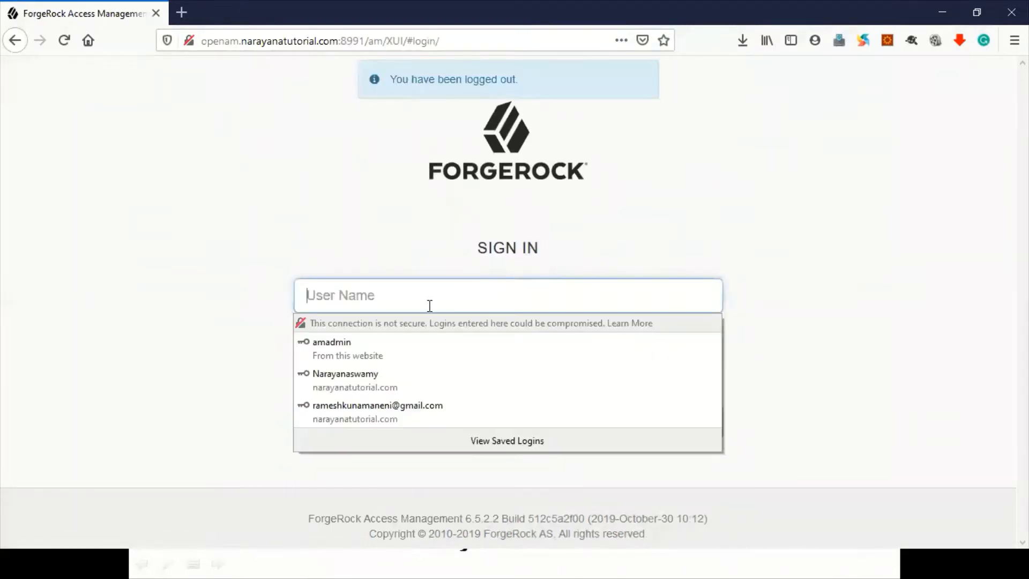
text(amadm)
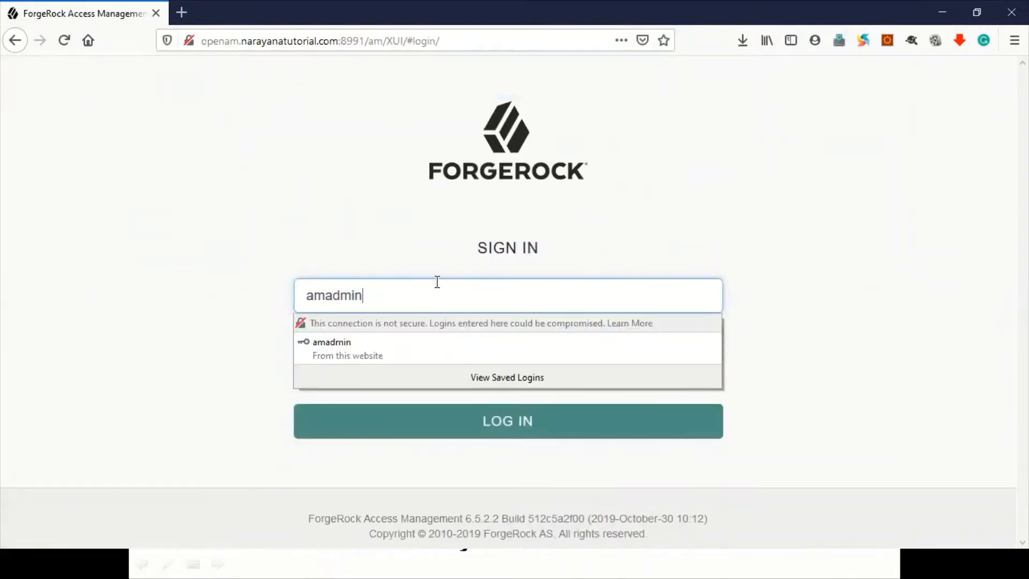
text(in)
key(Tab)
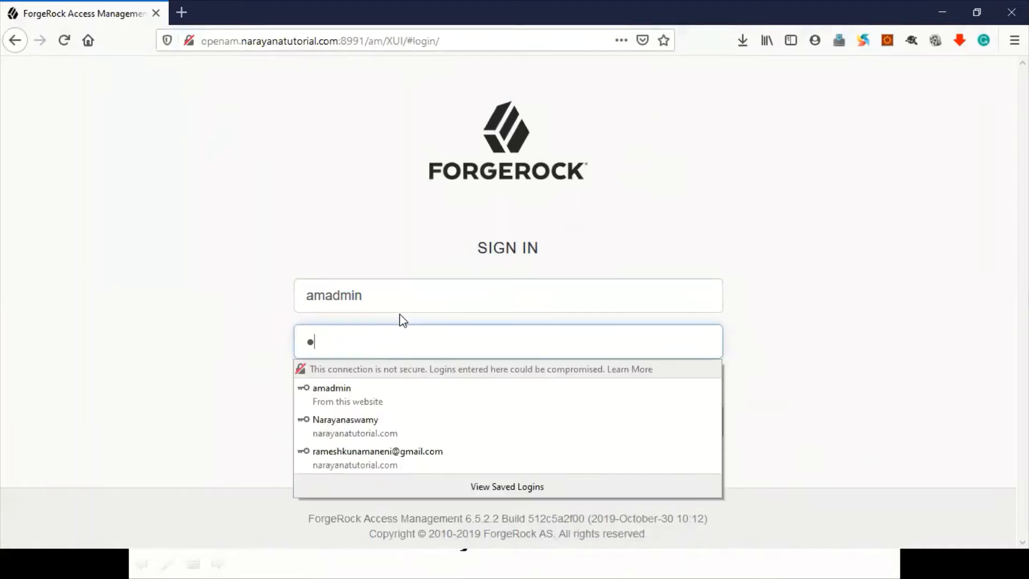
text(********)
key(Return)
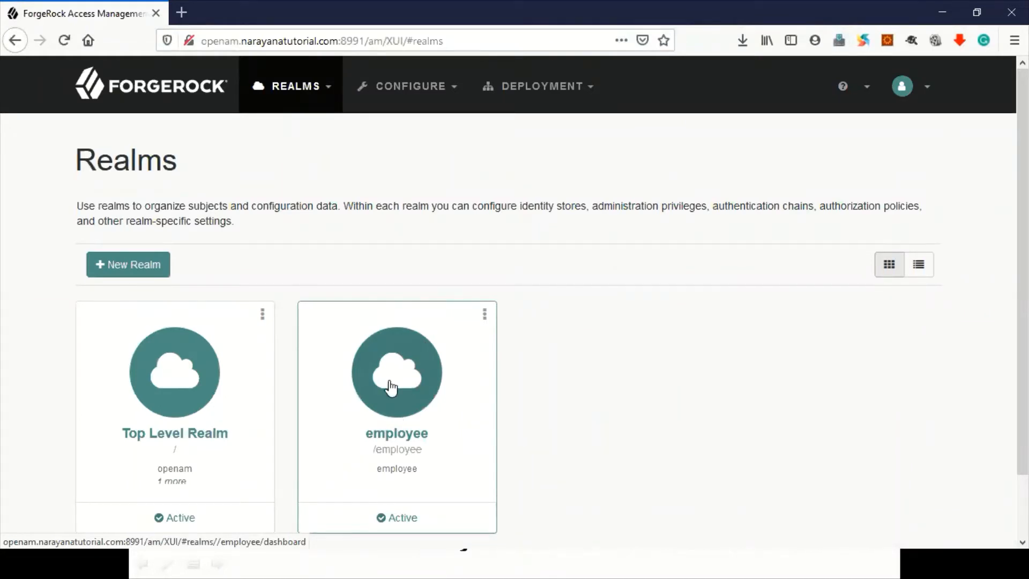
Step: Open the employee realm and expand its Applications and Authentication sidebar sections
click(391, 387)
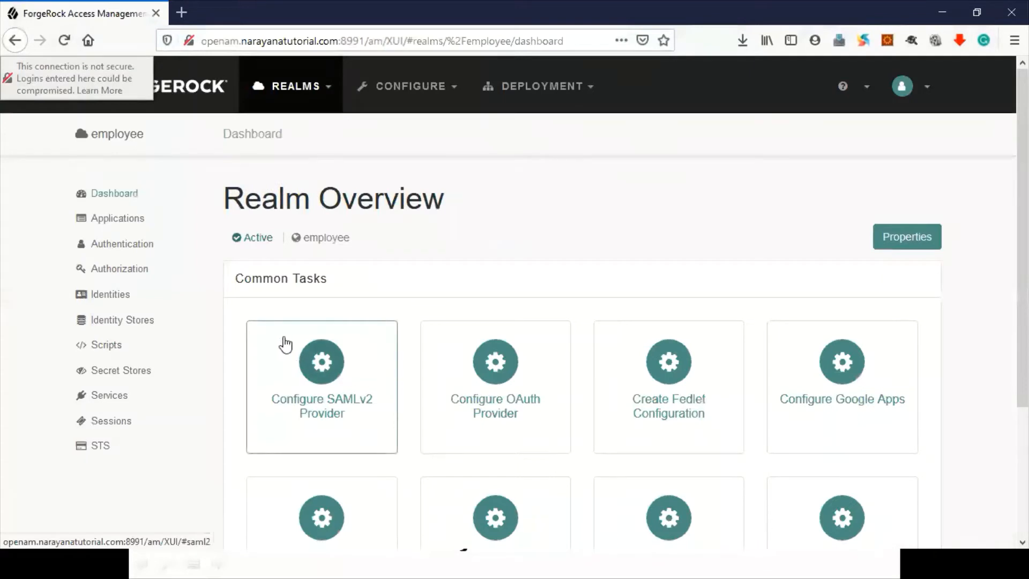
click(126, 219)
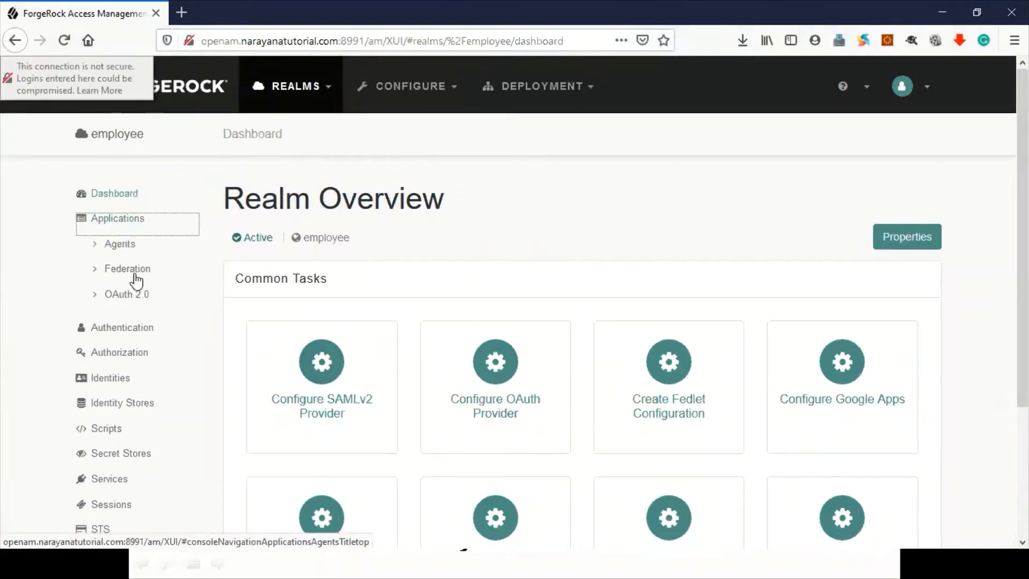
click(122, 327)
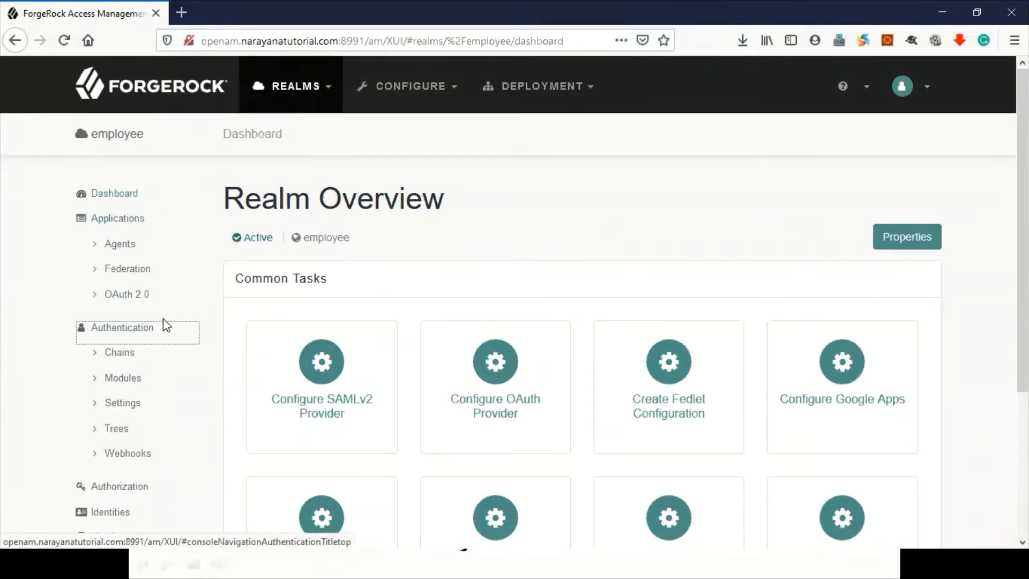
Step: Create an authentication tree named ChoiceCollectorNodeTest from the employee realm's Trees list
click(116, 429)
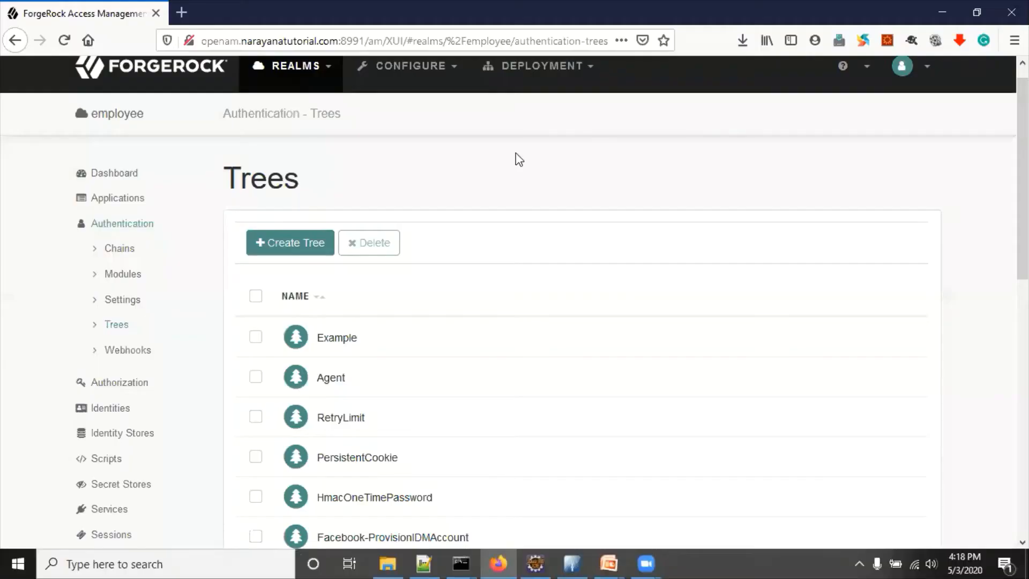
click(278, 247)
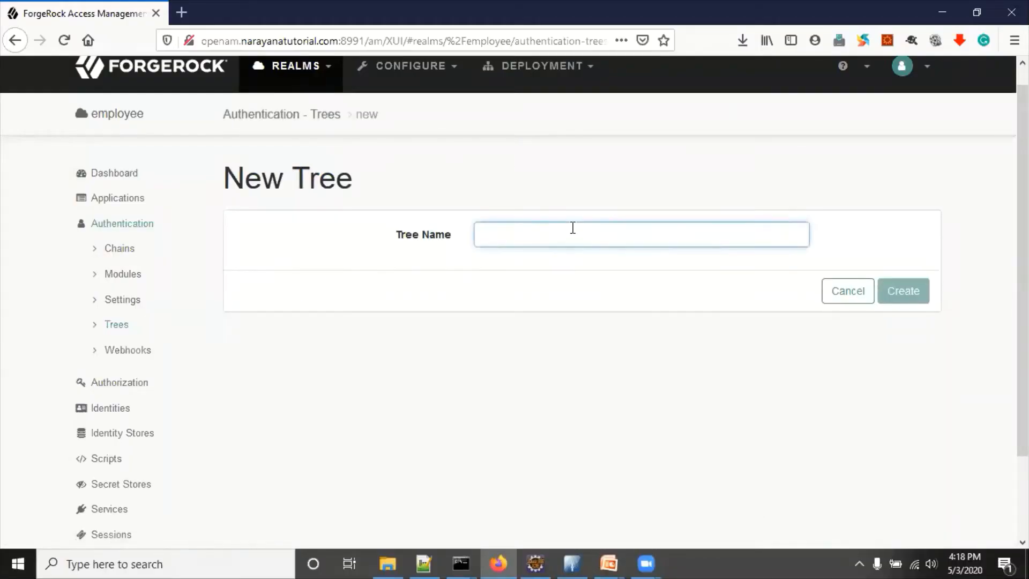
text(ChoiceCollectorNodeTest)
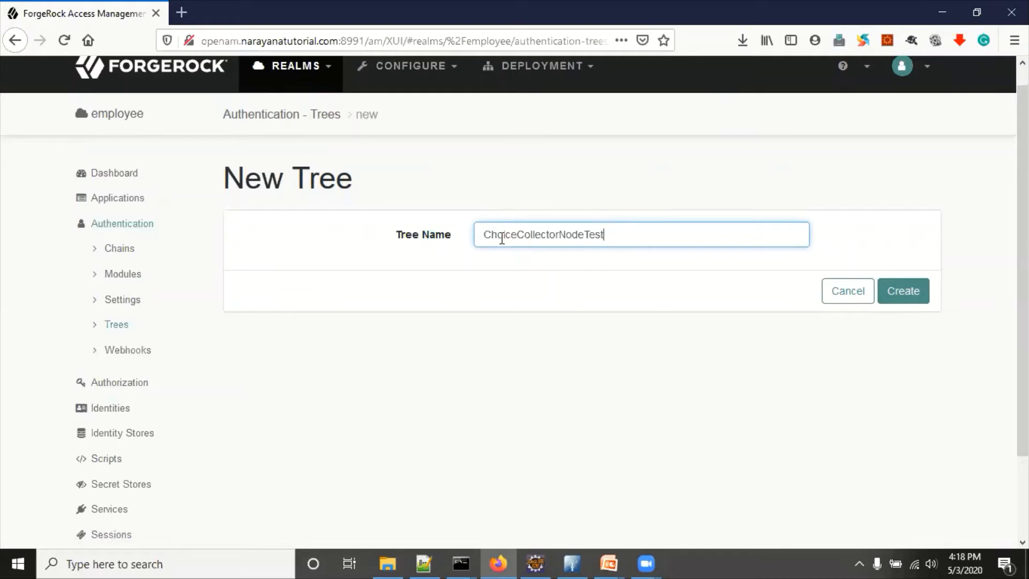
click(911, 299)
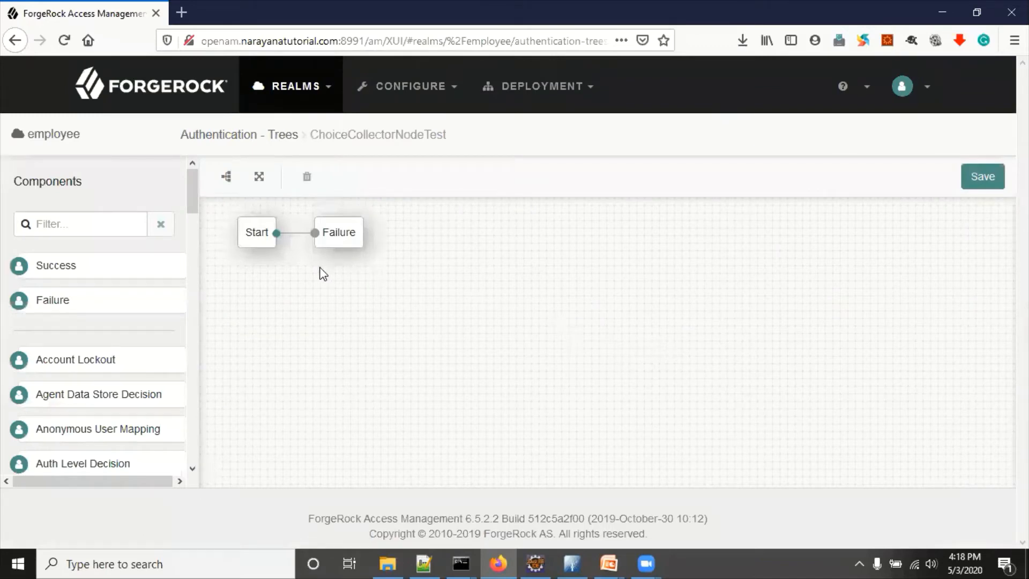
Step: Filter components for 'choi' and place a Choice Collector node on the canvas
click(76, 227)
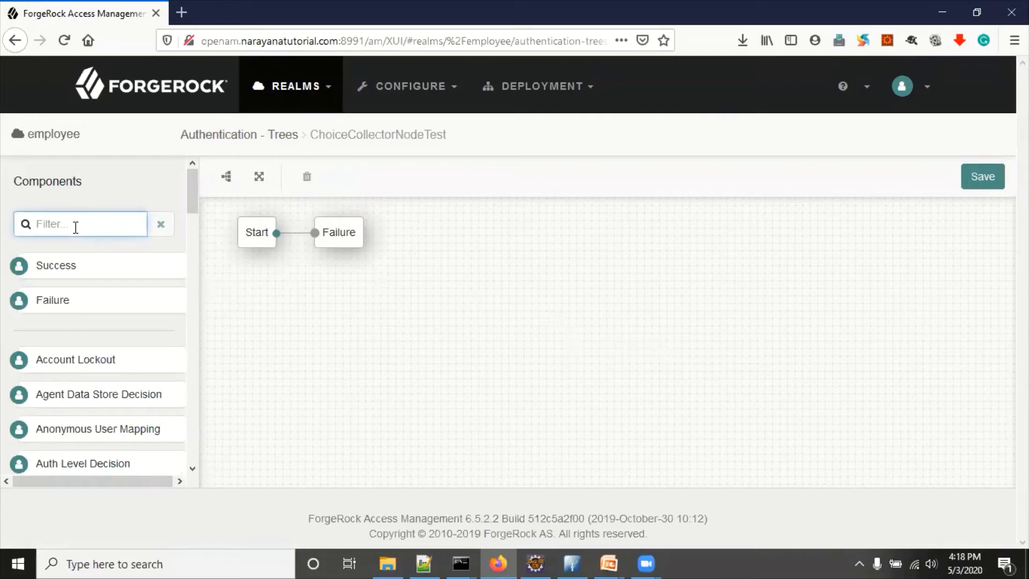
text(choi)
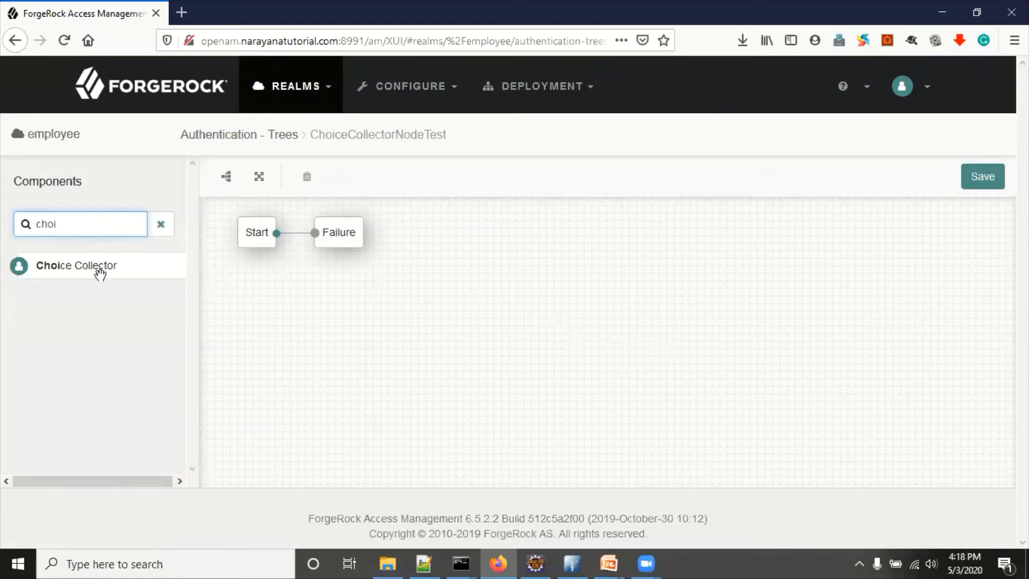
drag(102, 266, 372, 342)
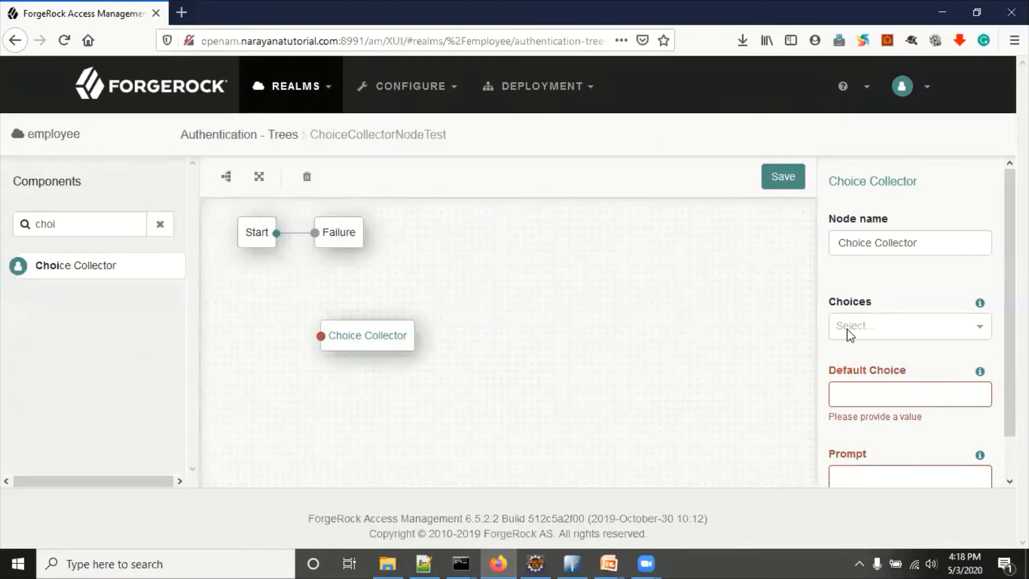
Step: Add the choices 'Username and Then Password' and 'Username and Password' to the Choice Collector
click(864, 327)
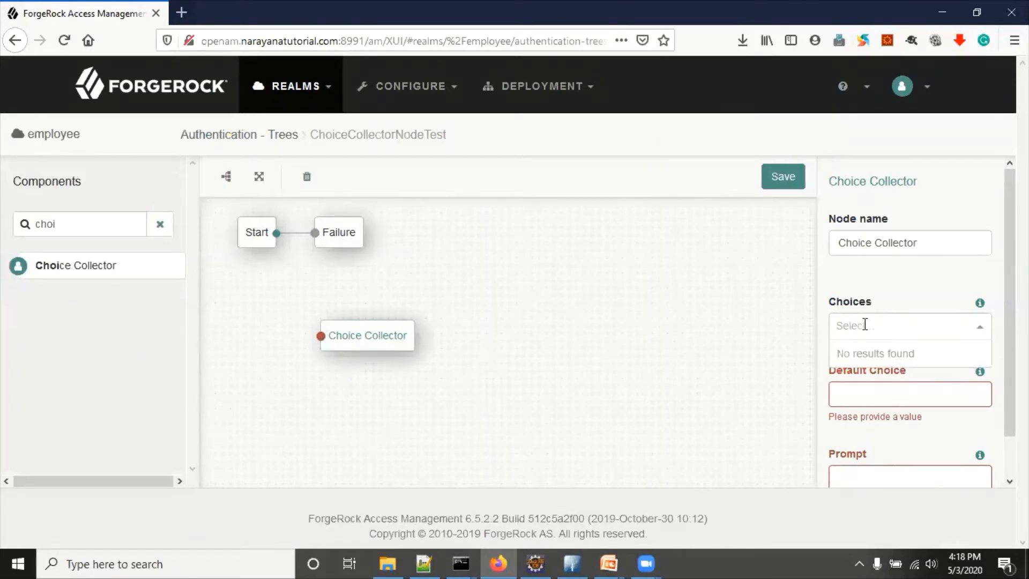
text(Username an)
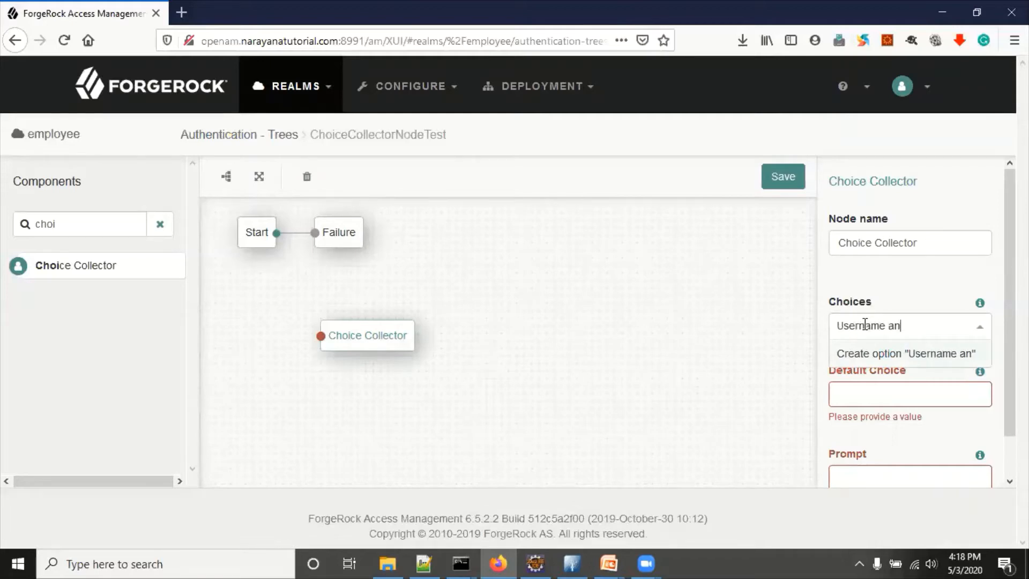
text(d them)
key(BackSpace)
key(BackSpace)
key(BackSpace)
key(BackSpace)
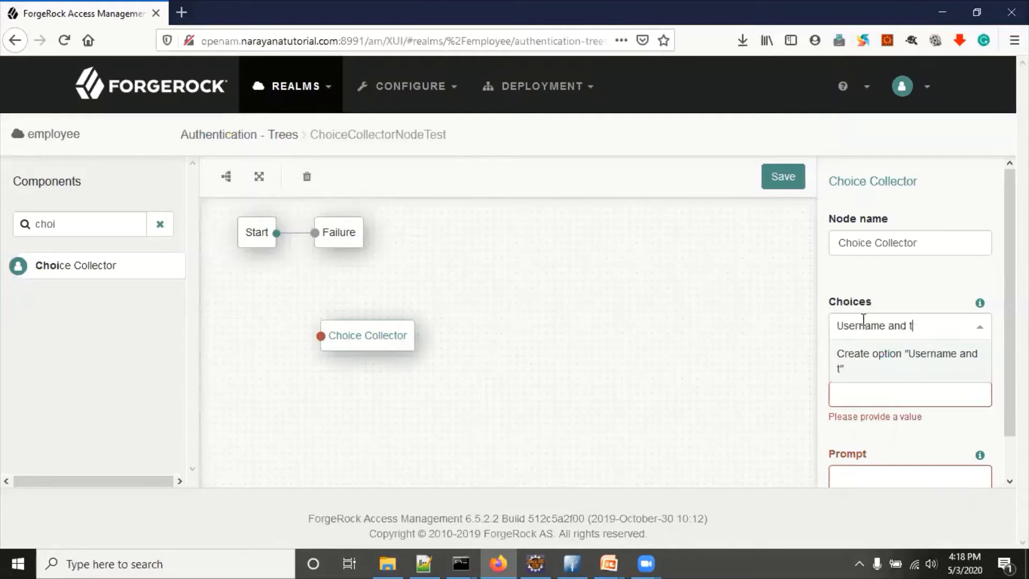
text(then)
key(BackSpace)
key(BackSpace)
key(BackSpace)
key(BackSpace)
text(Then Password)
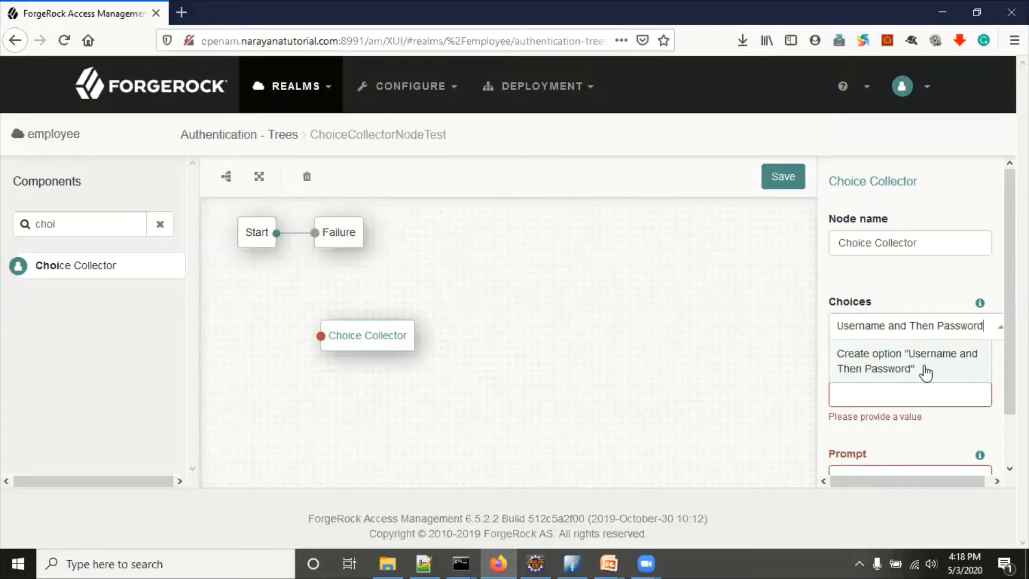
click(888, 367)
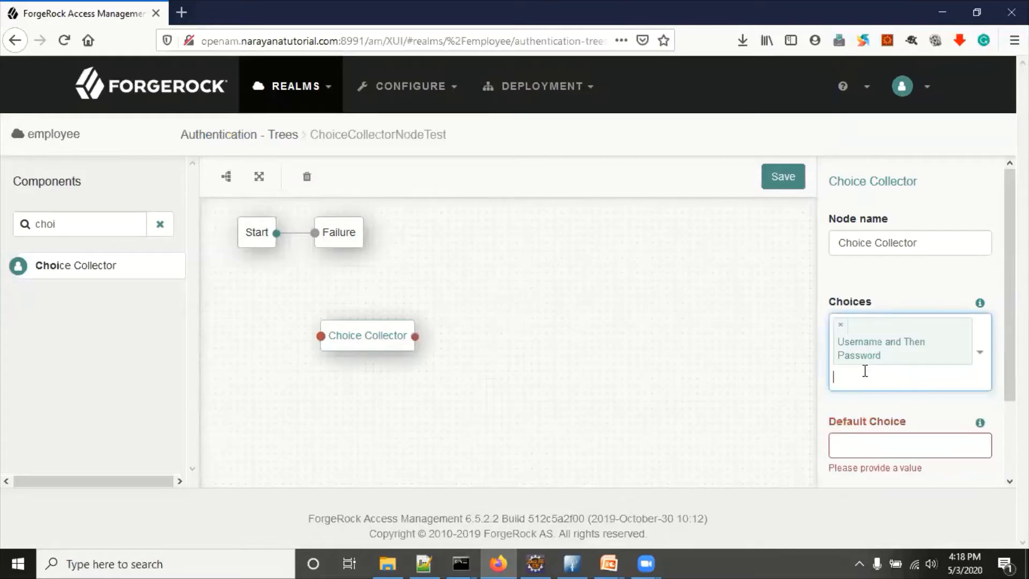
text(Use)
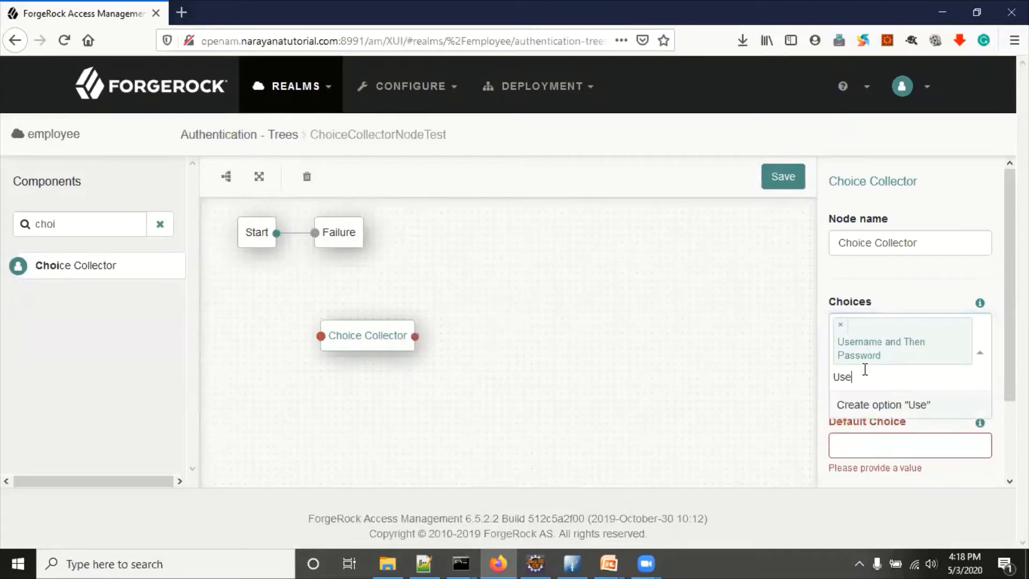
text(rname and )
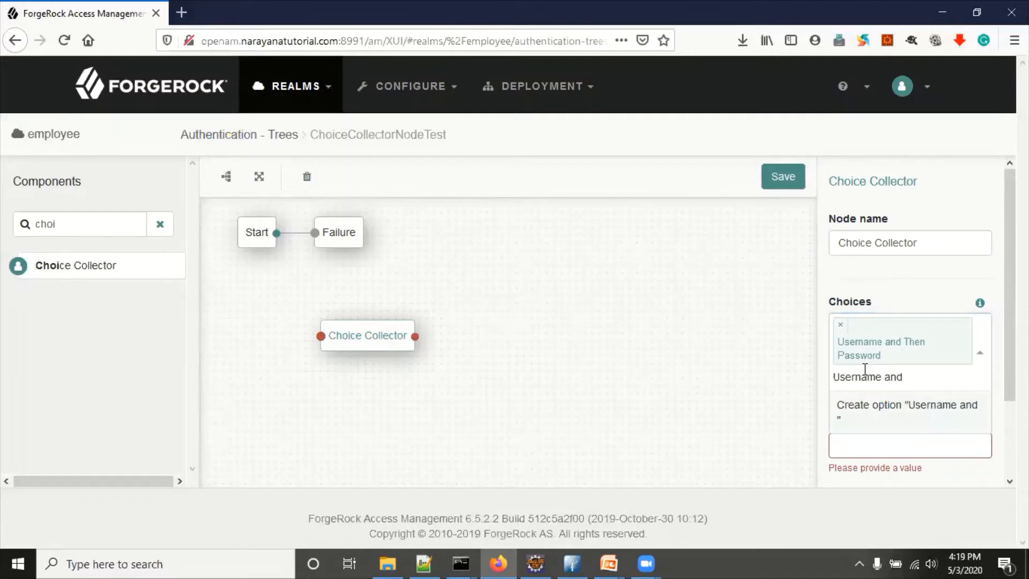
text(Passwopr)
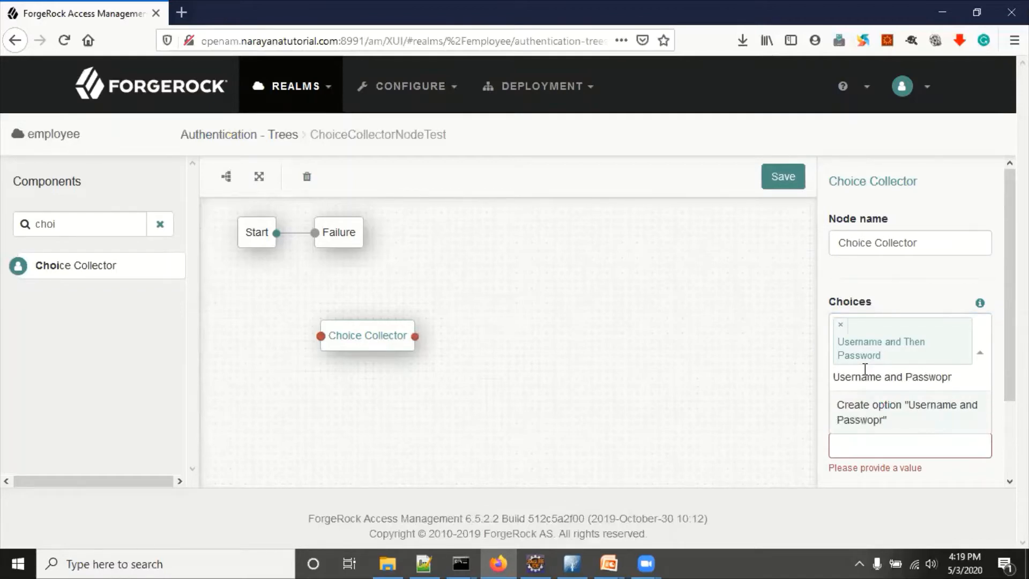
key(BackSpace)
key(BackSpace)
text(rd)
click(879, 416)
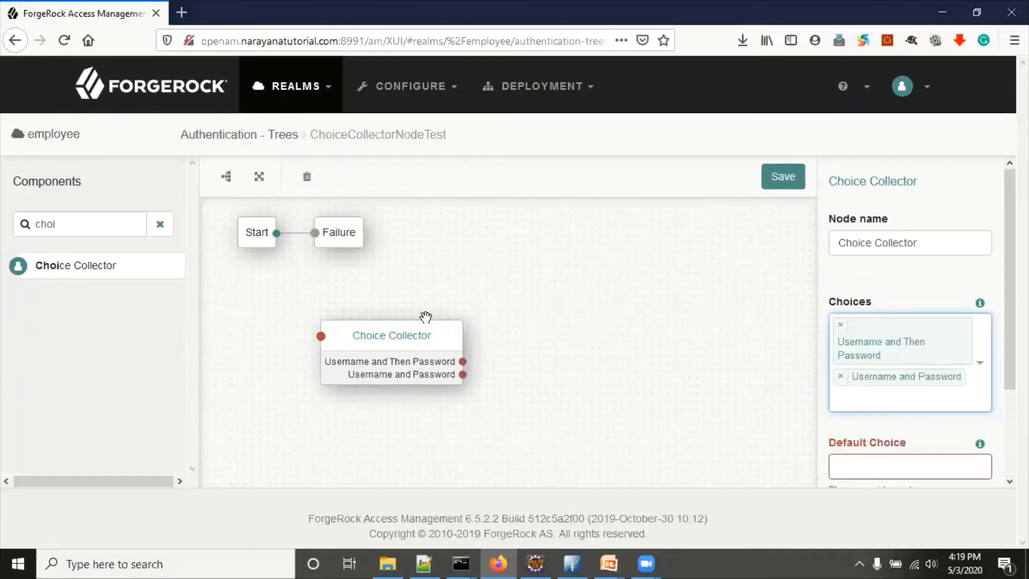
Step: Rearrange Failure and Choice Collector, and connect Start to the Choice Collector
drag(336, 235, 485, 231)
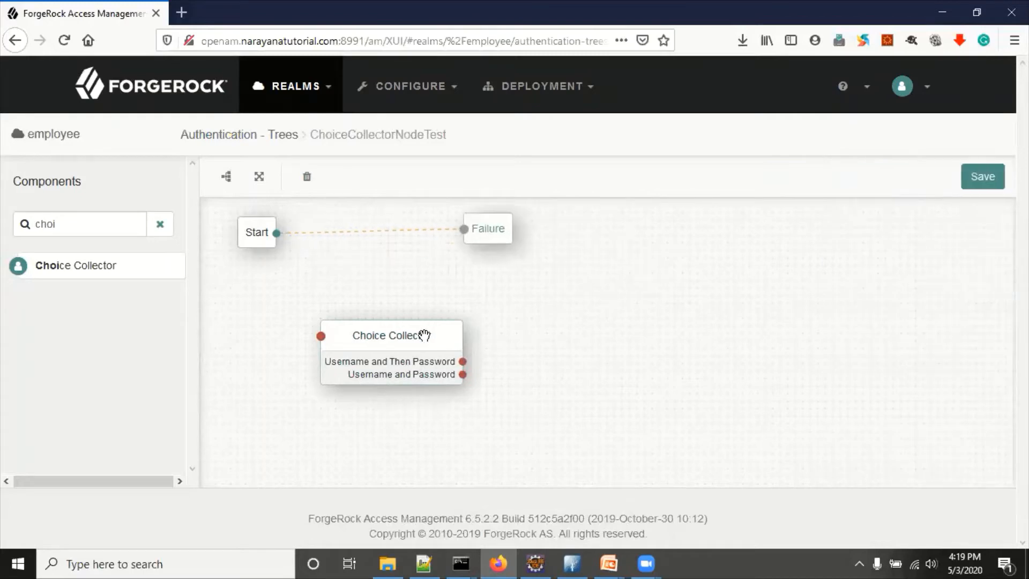
drag(400, 341, 338, 320)
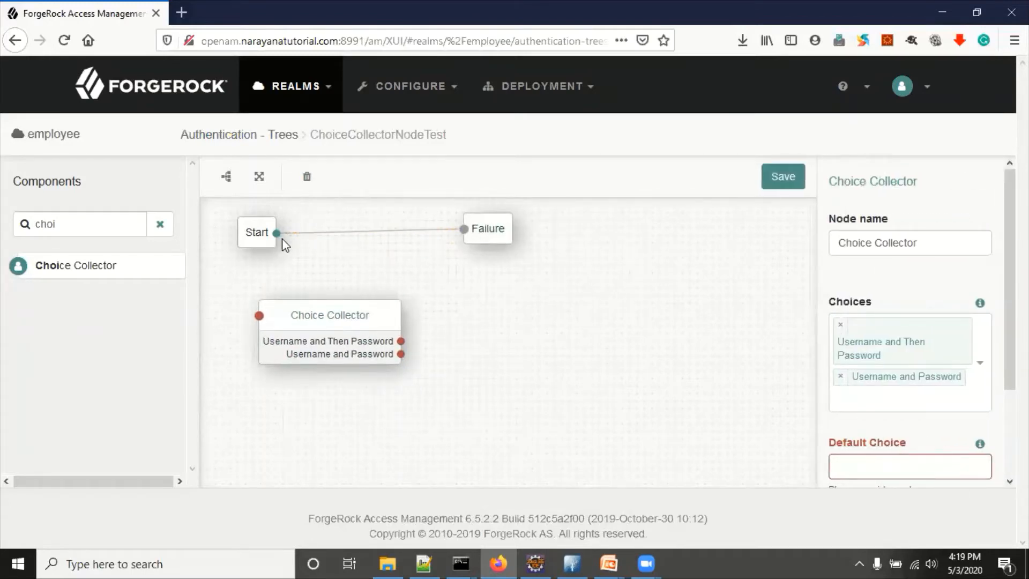
drag(277, 236, 259, 315)
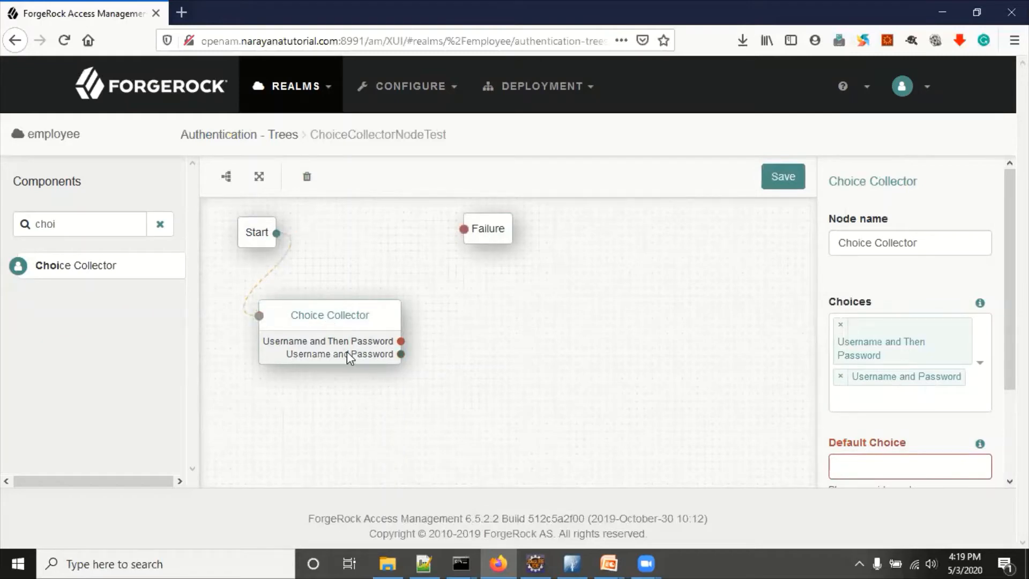
Step: Add a Username Collector and link the 'Username and Then Password' outcome to it
double_click(26, 223)
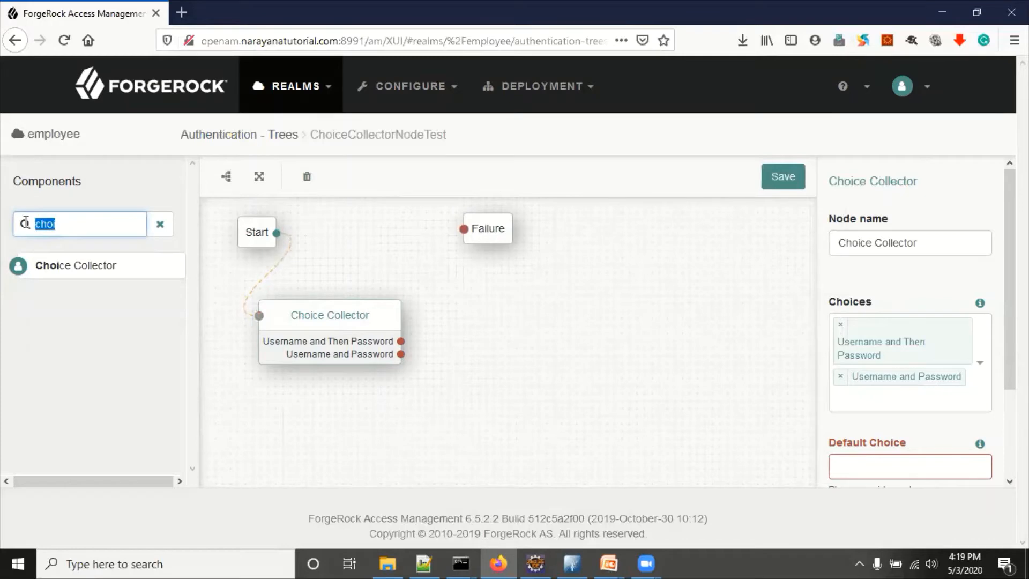
text(user)
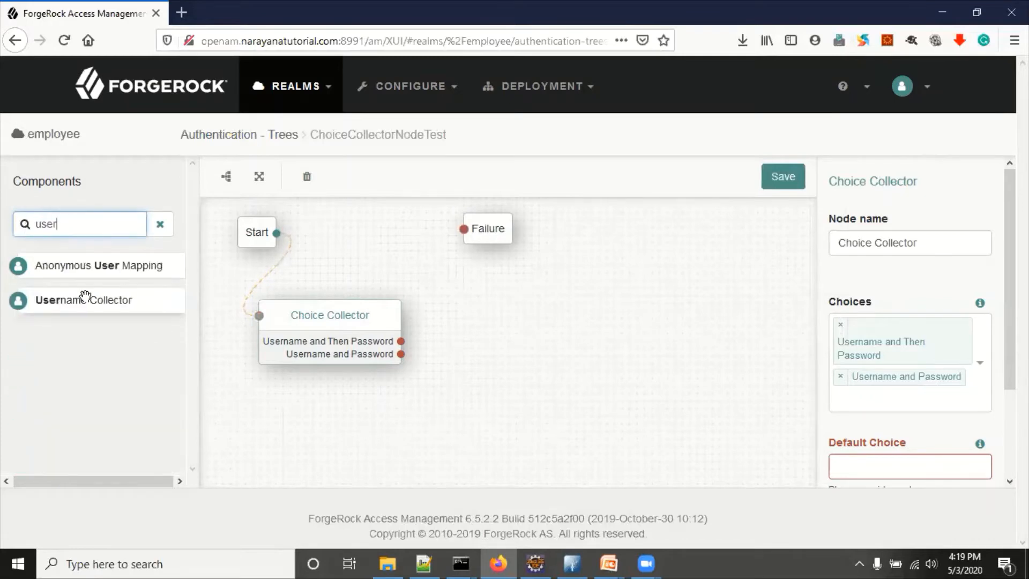
drag(83, 298, 491, 276)
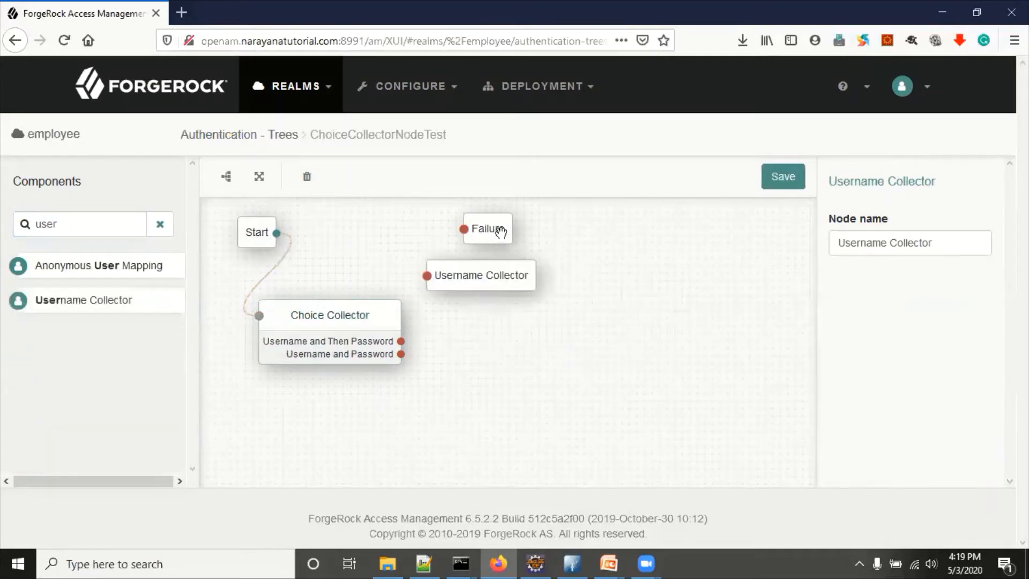
drag(501, 228, 530, 229)
drag(401, 341, 426, 276)
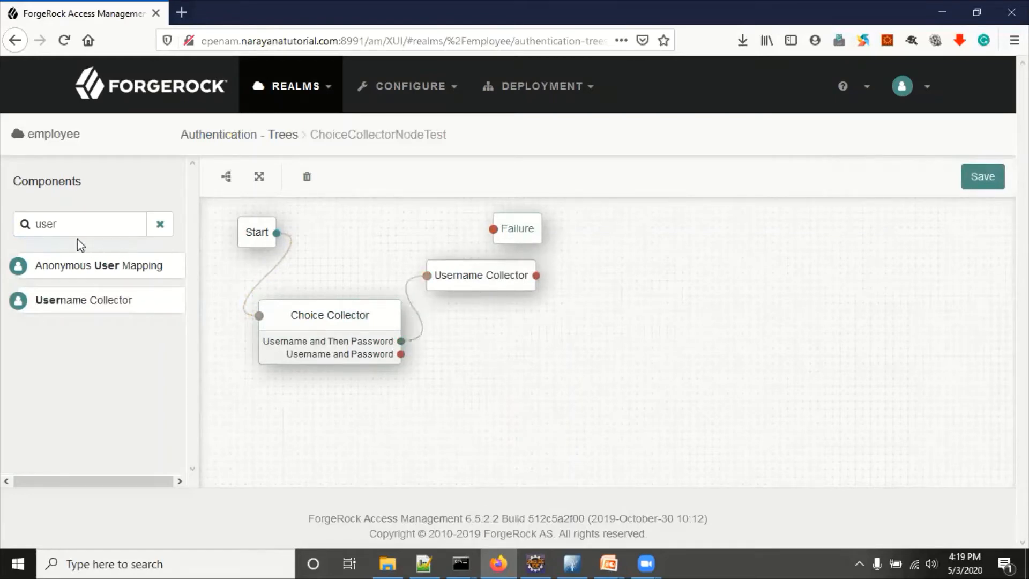
Step: Add a Password Collector and connect Username Collector to it
drag(60, 224, 7, 220)
text(pass)
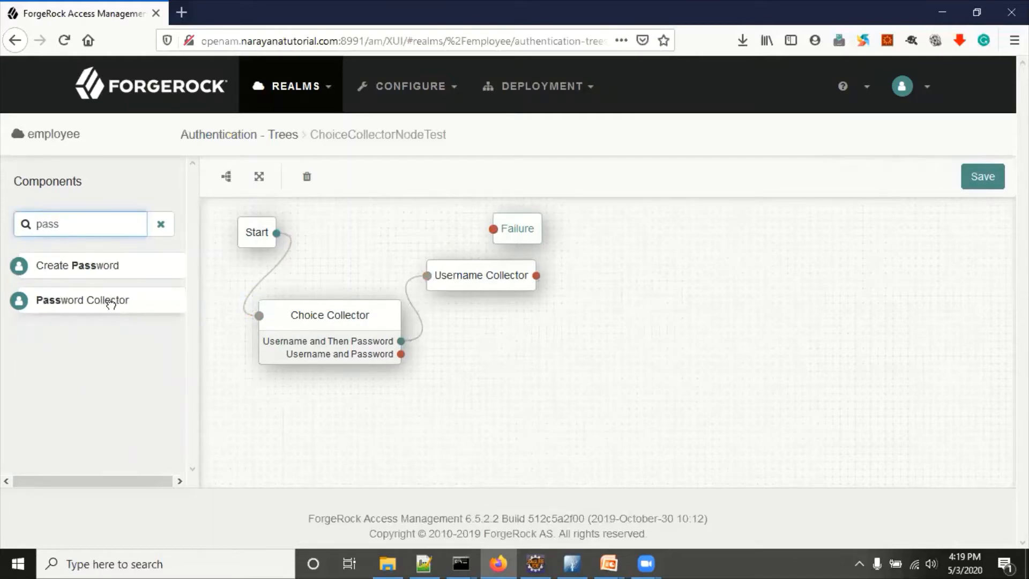
drag(111, 305, 667, 279)
drag(536, 275, 577, 278)
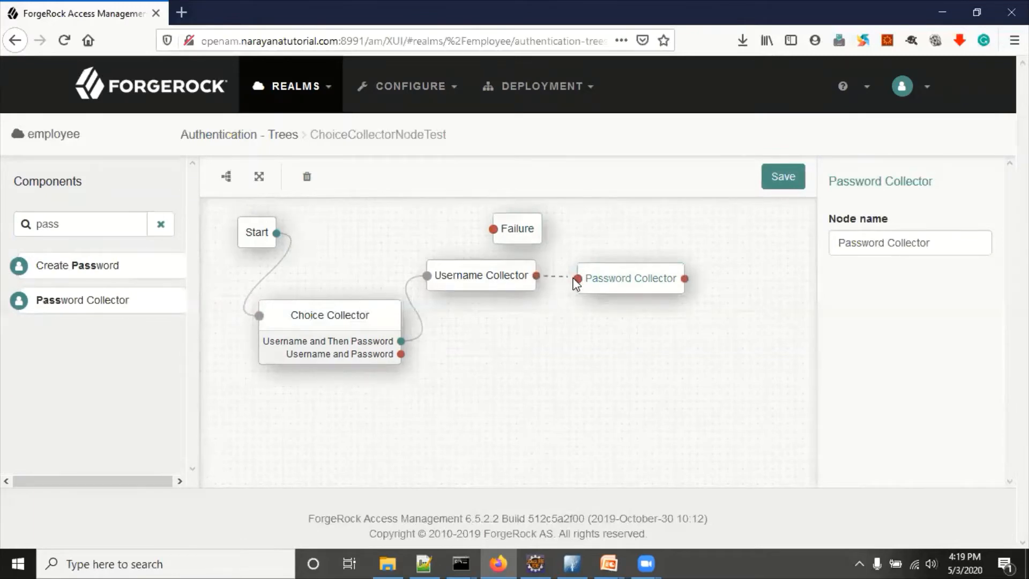
drag(643, 289, 638, 288)
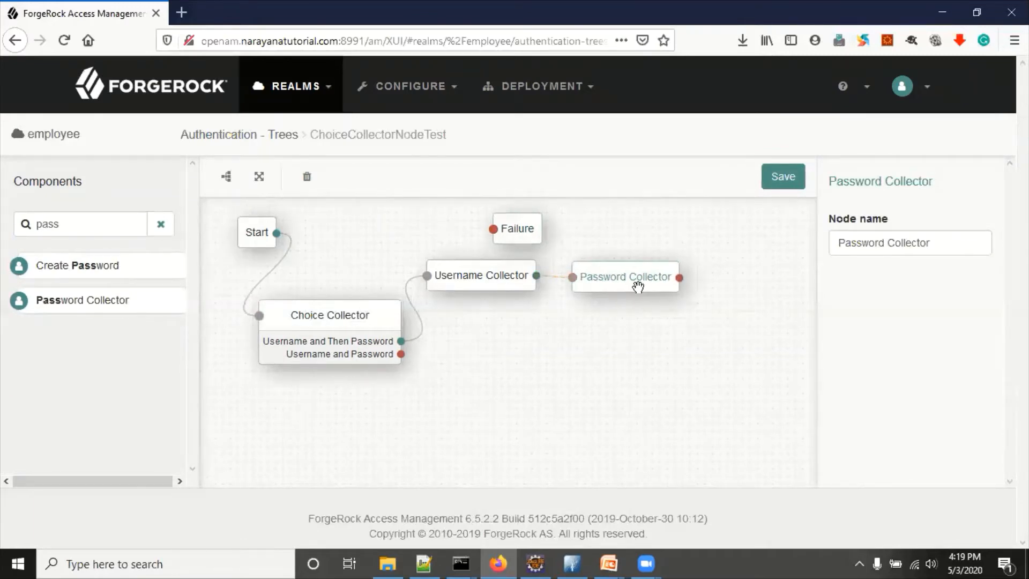
drag(83, 223, 28, 225)
Step: Add a Data Store Decision node fed by Password Collector, moving Failure to the right
text(data)
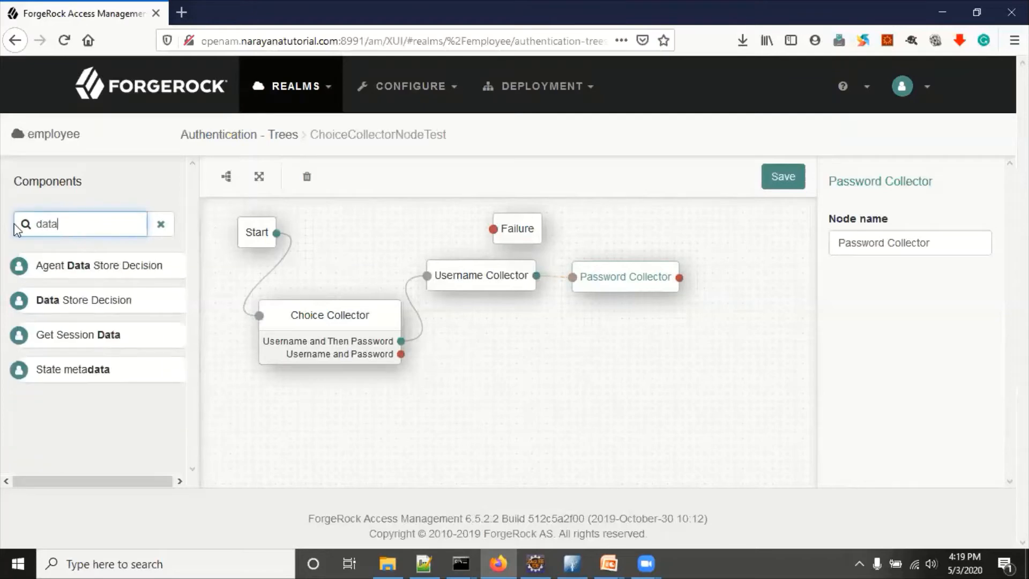
drag(92, 300, 623, 339)
drag(680, 277, 608, 326)
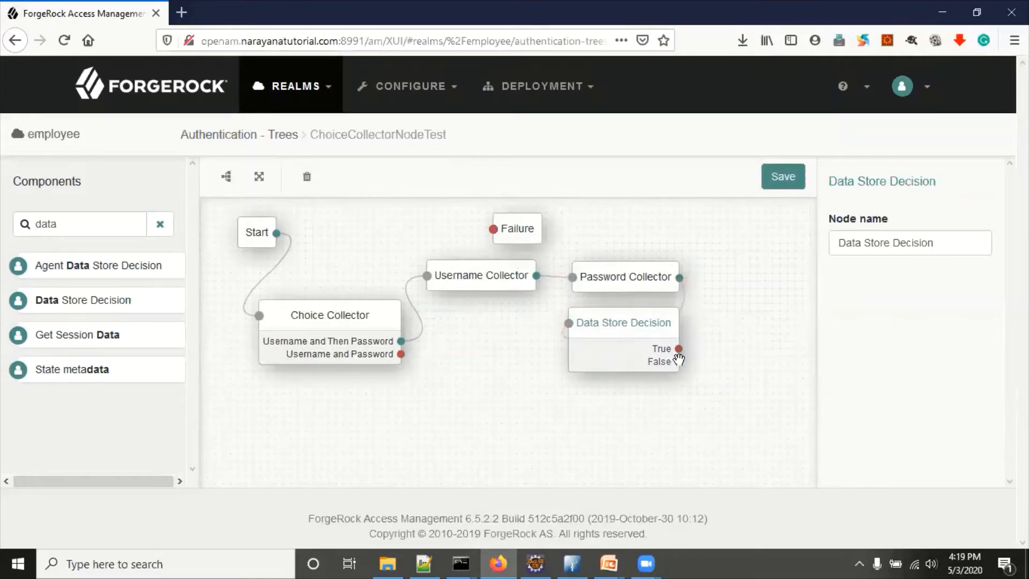
drag(528, 231, 732, 258)
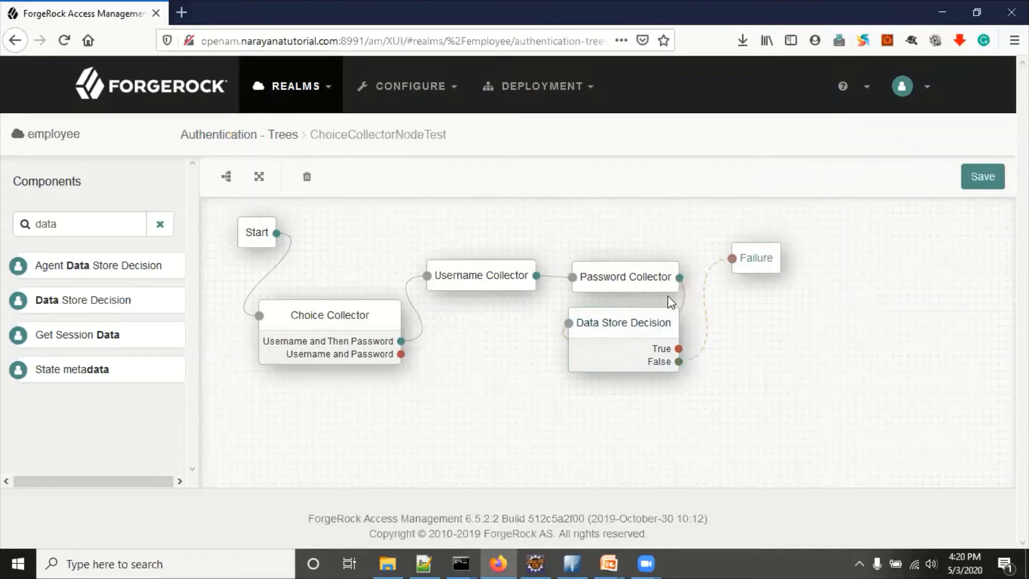
Step: Link False to Failure, and add a Success node reached by the True outcome
click(86, 227)
key(ctrl+a)
text(su)
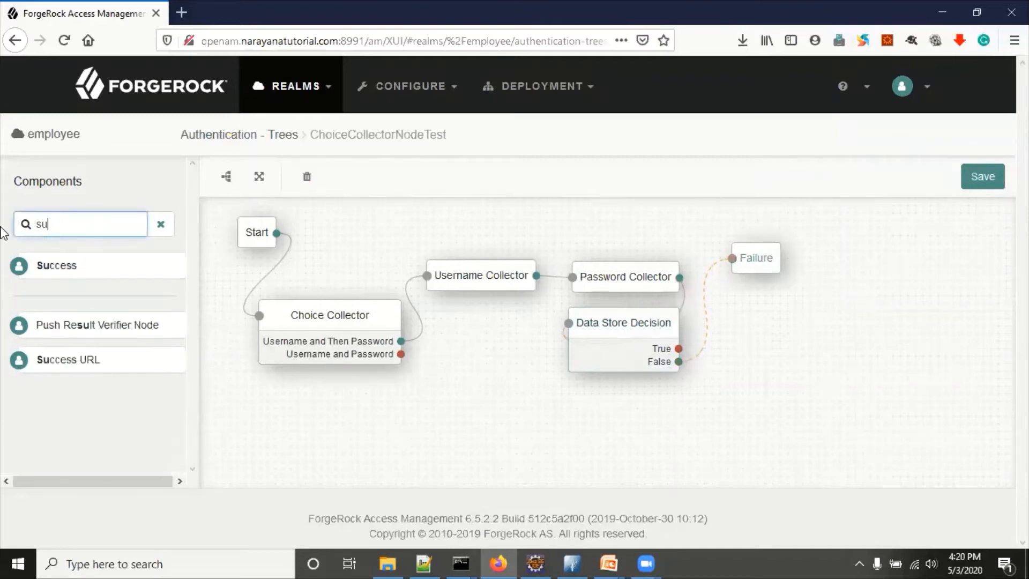
drag(56, 268, 757, 299)
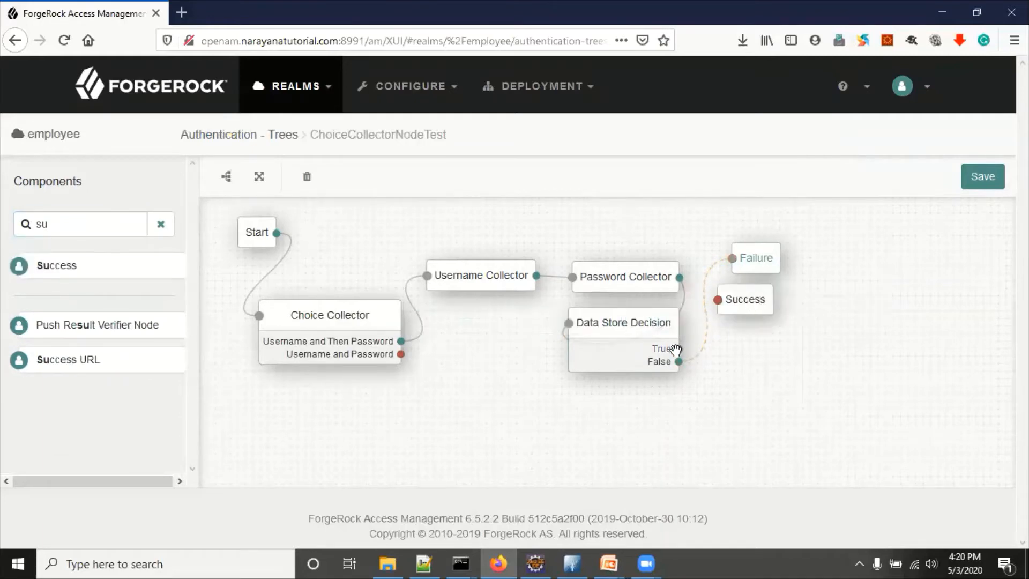
drag(696, 316, 718, 299)
drag(738, 300, 753, 304)
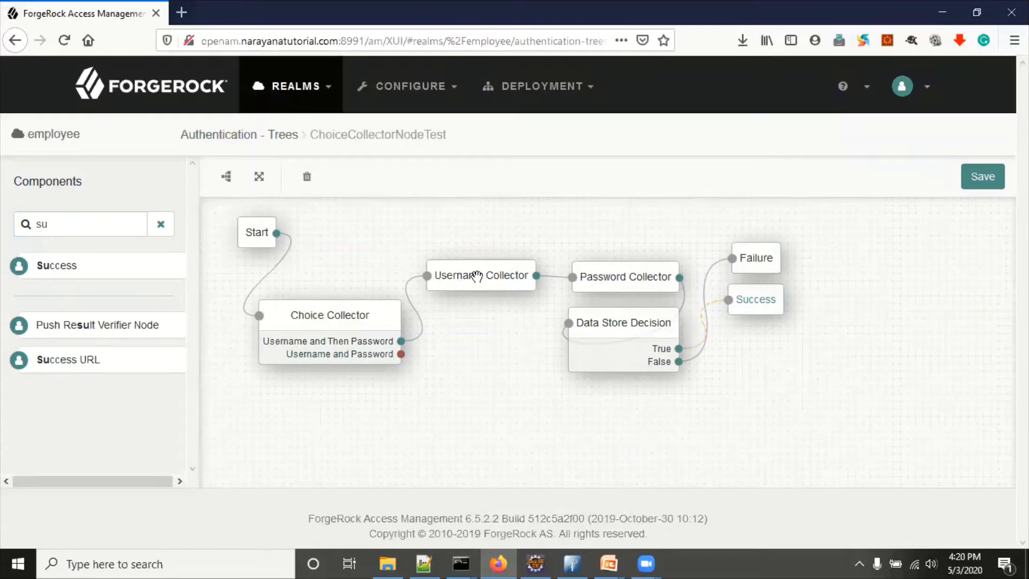
Step: Search for 'page' and place a Page Node on the canvas
double_click(19, 231)
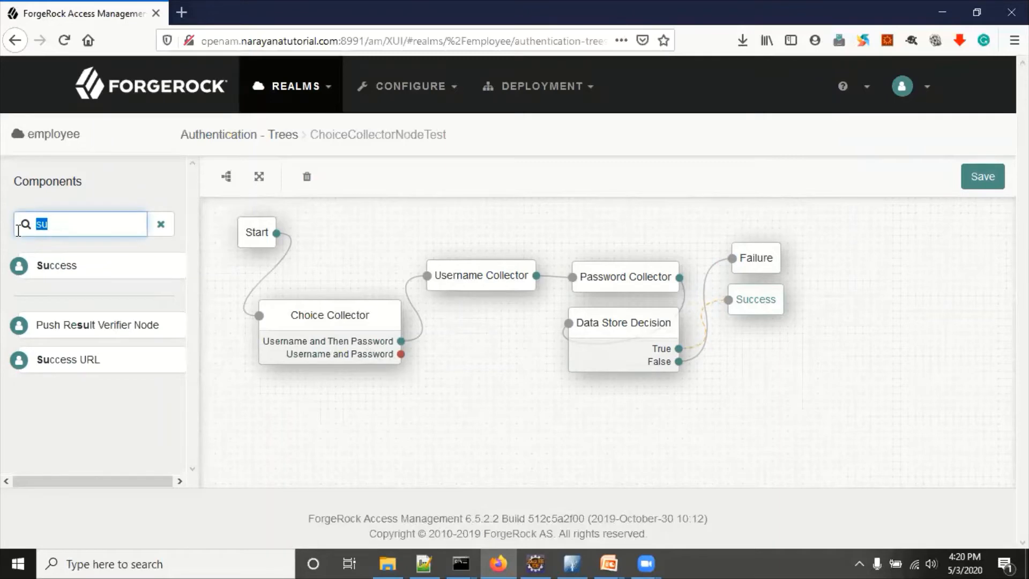
text(page)
drag(75, 265, 425, 412)
drag(80, 222, 16, 221)
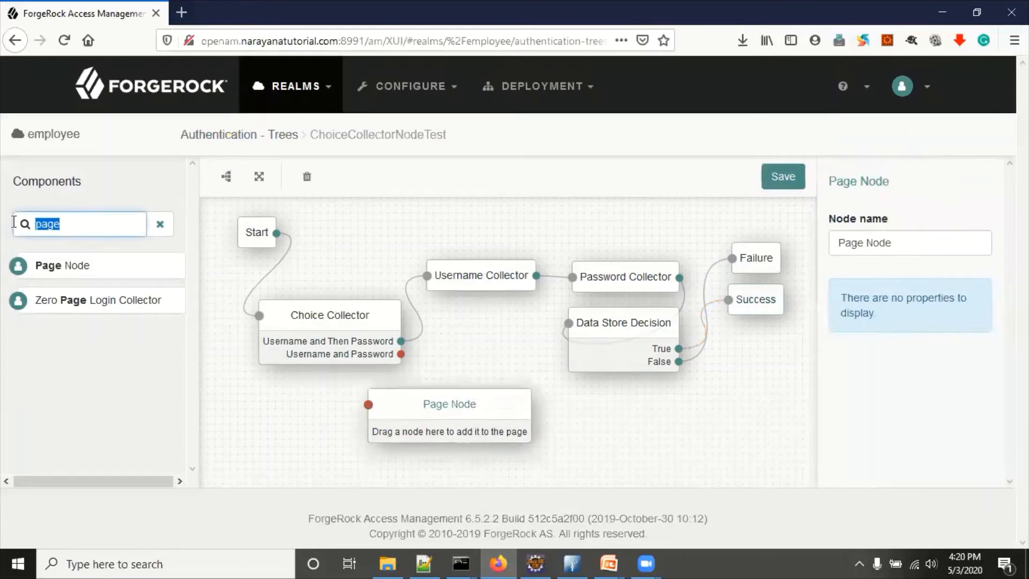
Step: Put a second Username Collector and Password Collector inside the Page Node
text(user)
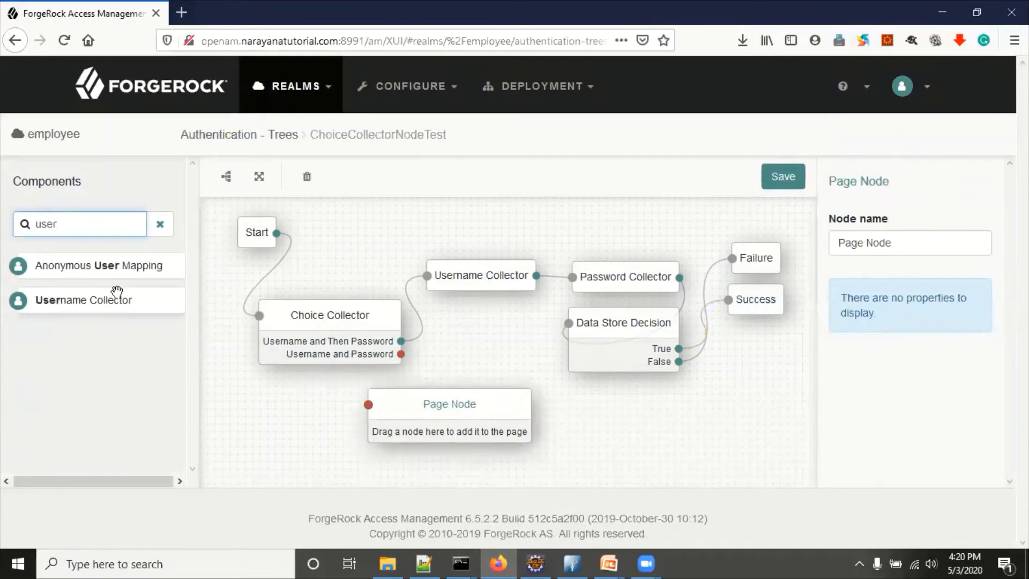
drag(86, 299, 661, 461)
drag(94, 223, 7, 213)
text(pass)
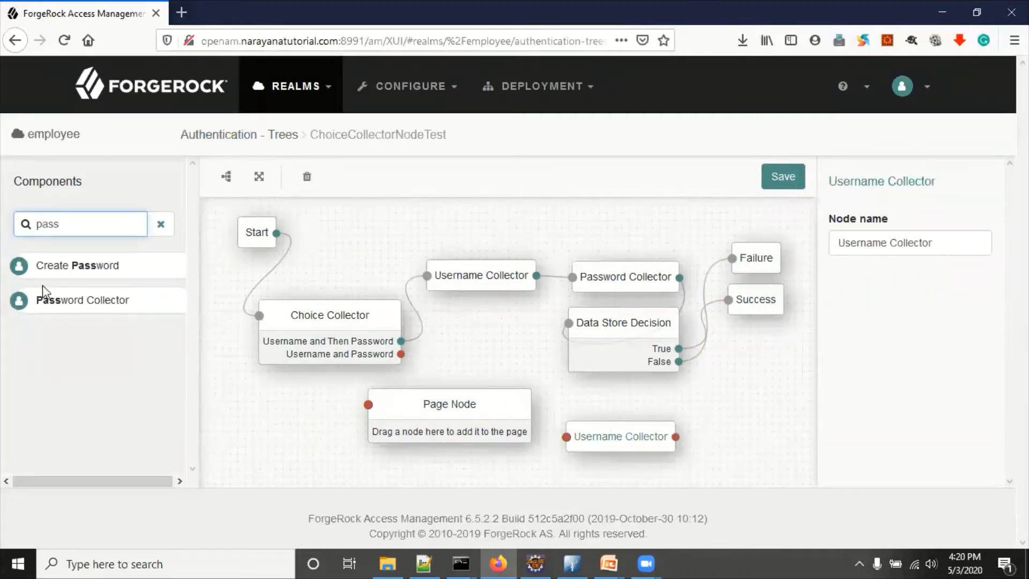
drag(52, 303, 465, 427)
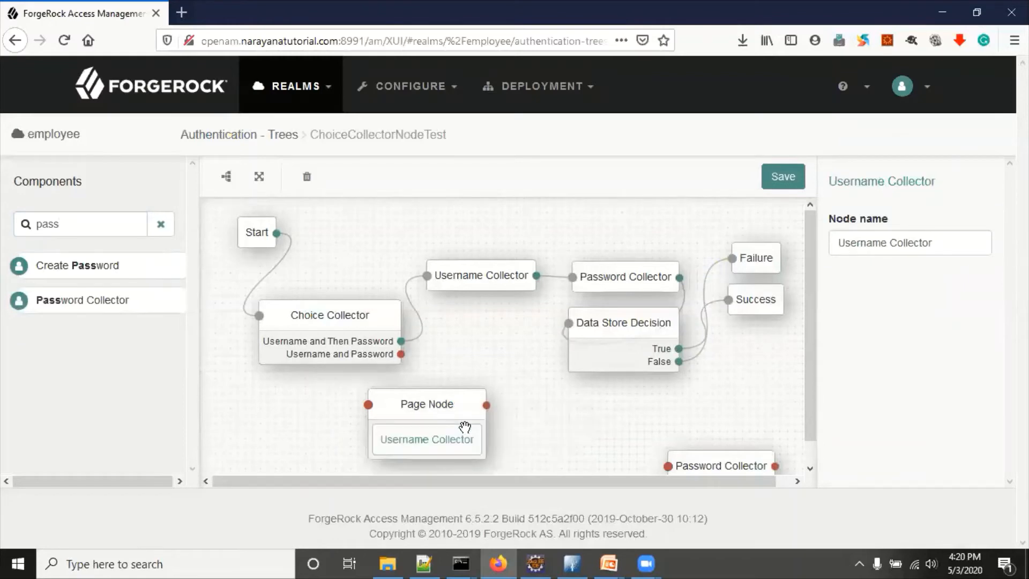
click(715, 465)
drag(716, 465, 421, 433)
scroll(423, 429, down, 1)
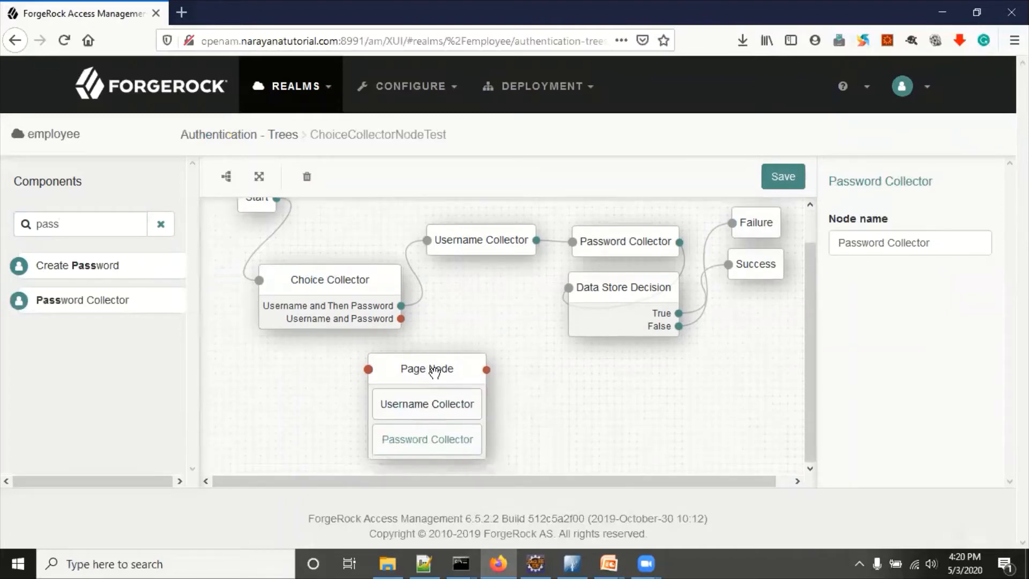
drag(435, 370, 451, 373)
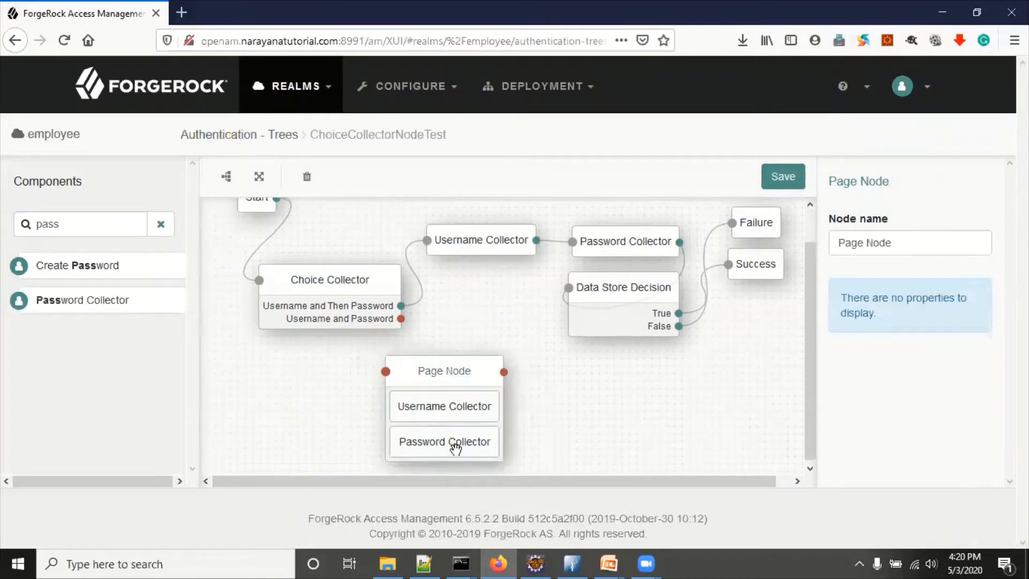
click(473, 242)
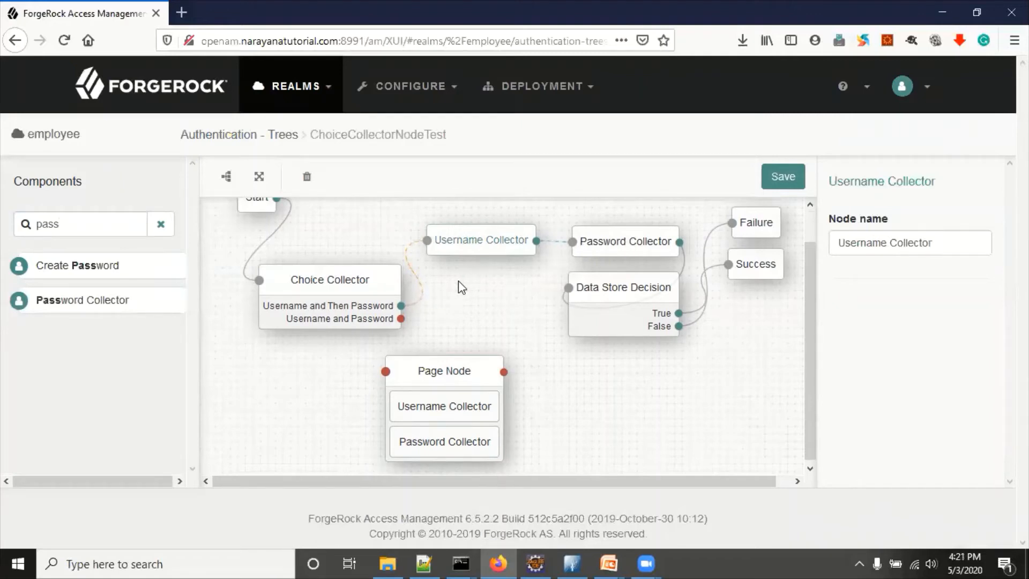
Step: Route the 'Username and Password' outcome into the Page Node and the Page Node into Data Store Decision
drag(372, 281, 332, 283)
drag(365, 321, 386, 371)
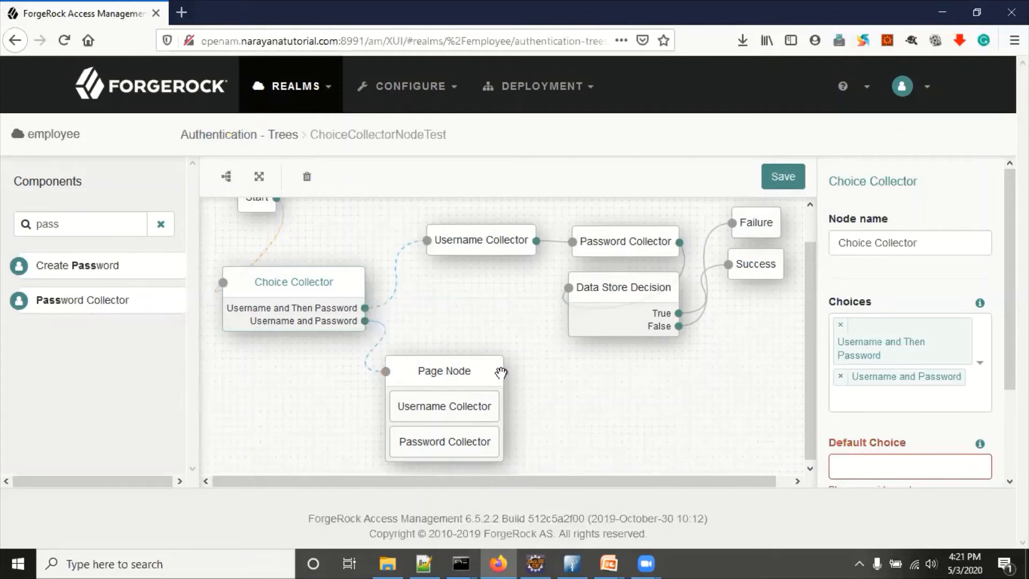
drag(504, 370, 658, 318)
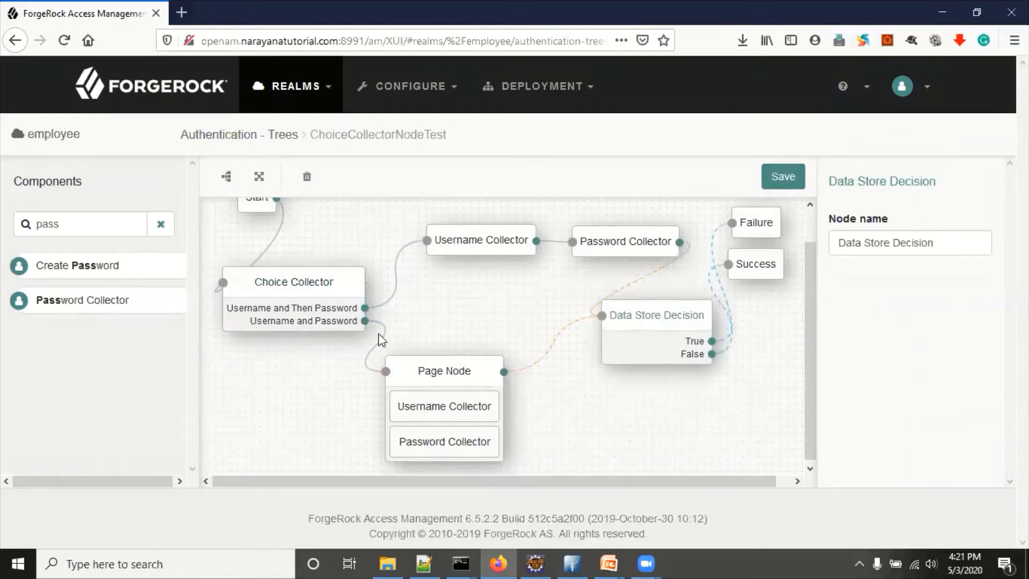
click(310, 285)
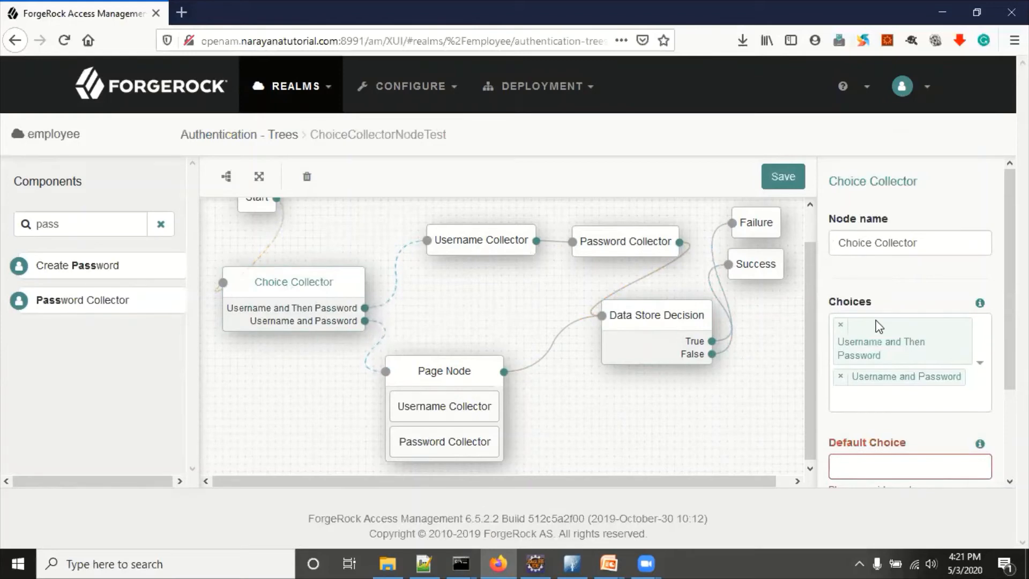
Step: Set Default Choice to 'Username and Then Password' and Prompt to 'Select Authentication Process'
scroll(873, 324, down, 2)
click(858, 357)
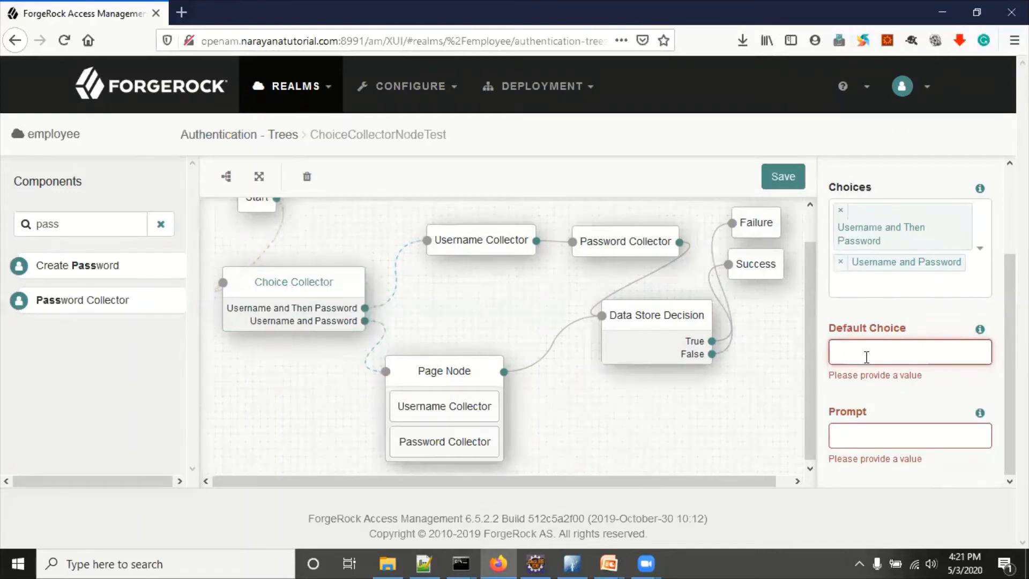
text(Username and Then)
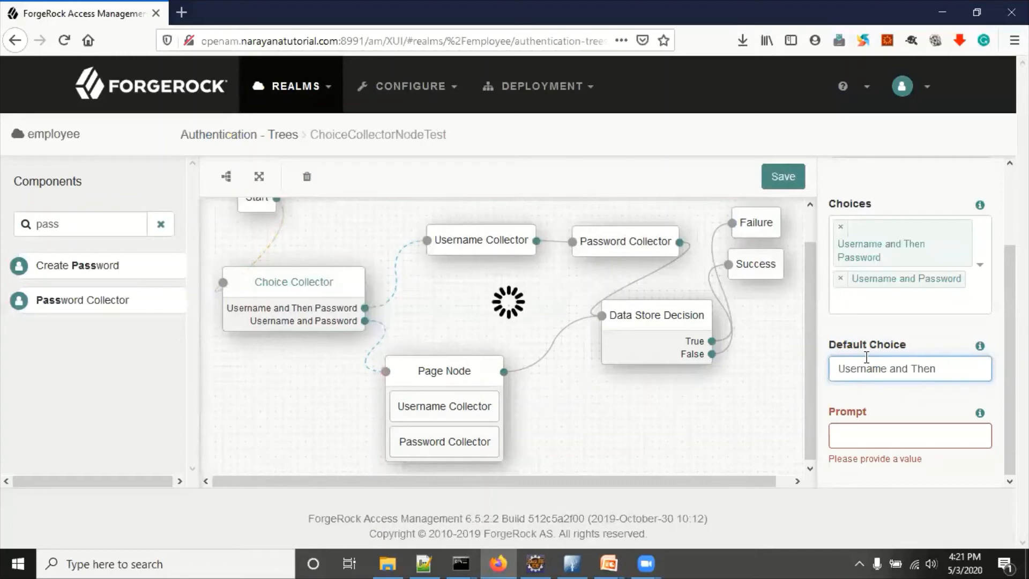
text(word)
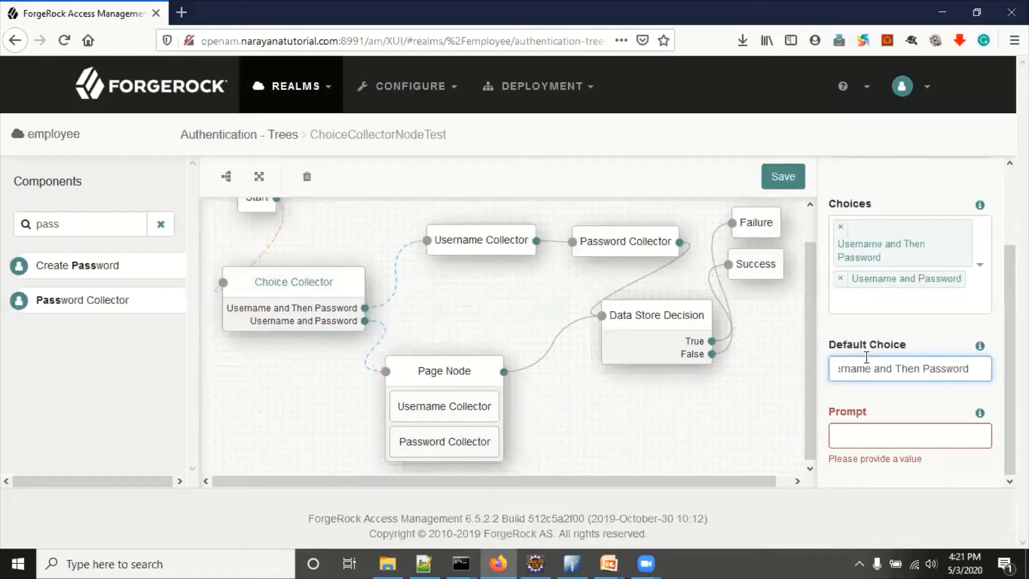
click(861, 434)
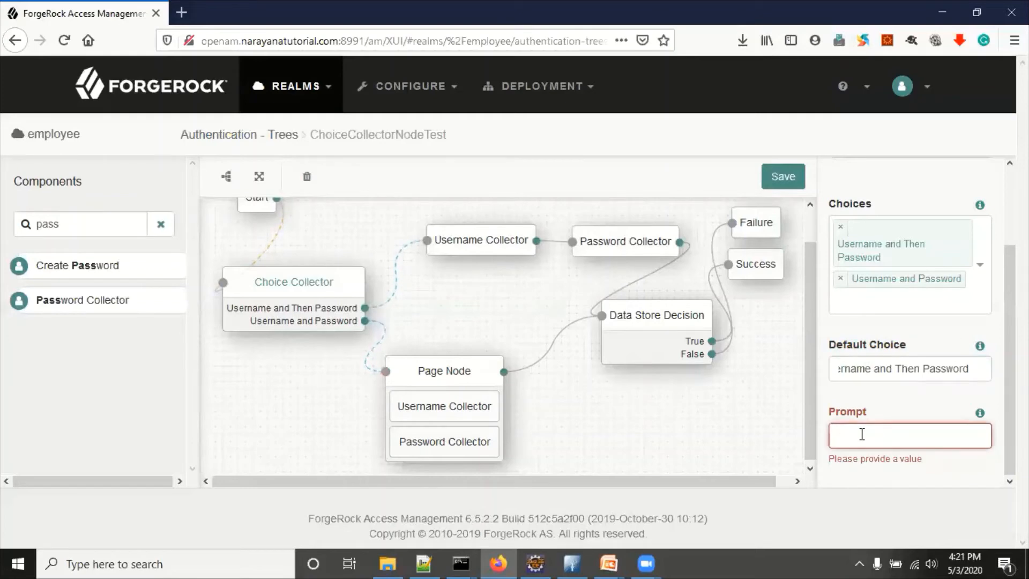
text(Sel)
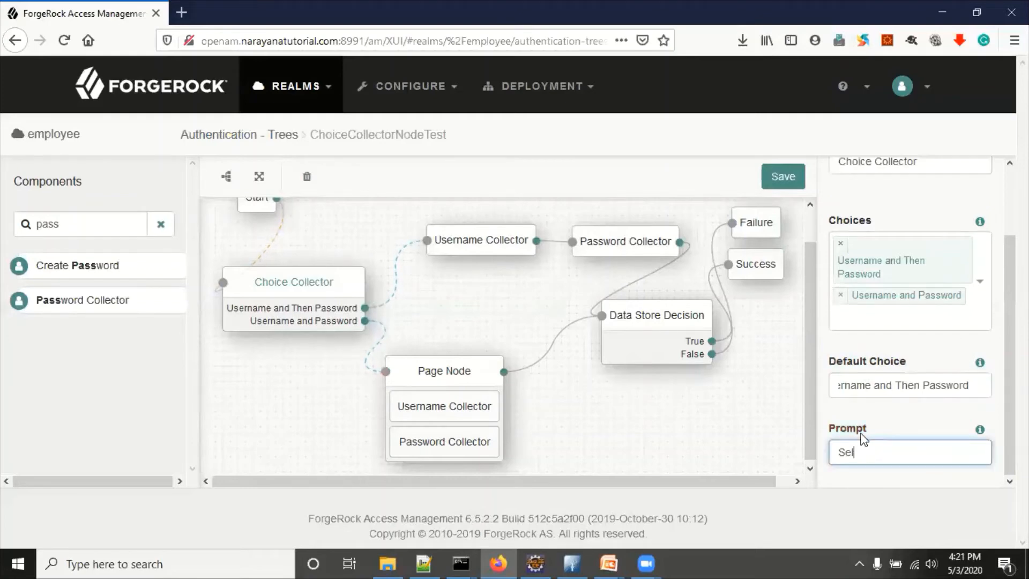
text(ect Authencication Process)
Step: Save the tree and copy the name ChoiceCollectorNodeTest from the breadcrumb
click(785, 177)
scroll(388, 425, up, 2)
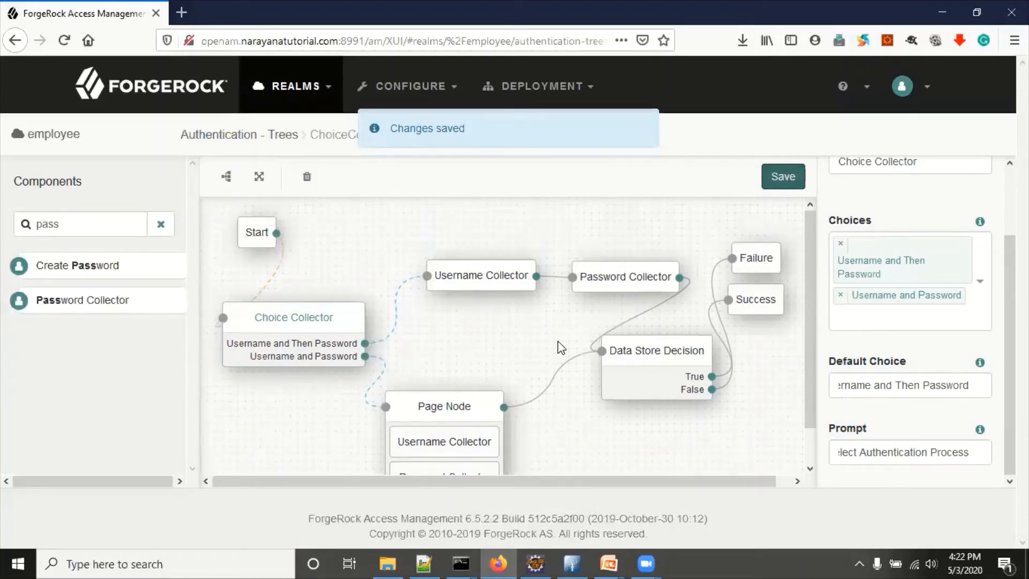
scroll(558, 348, down, 2)
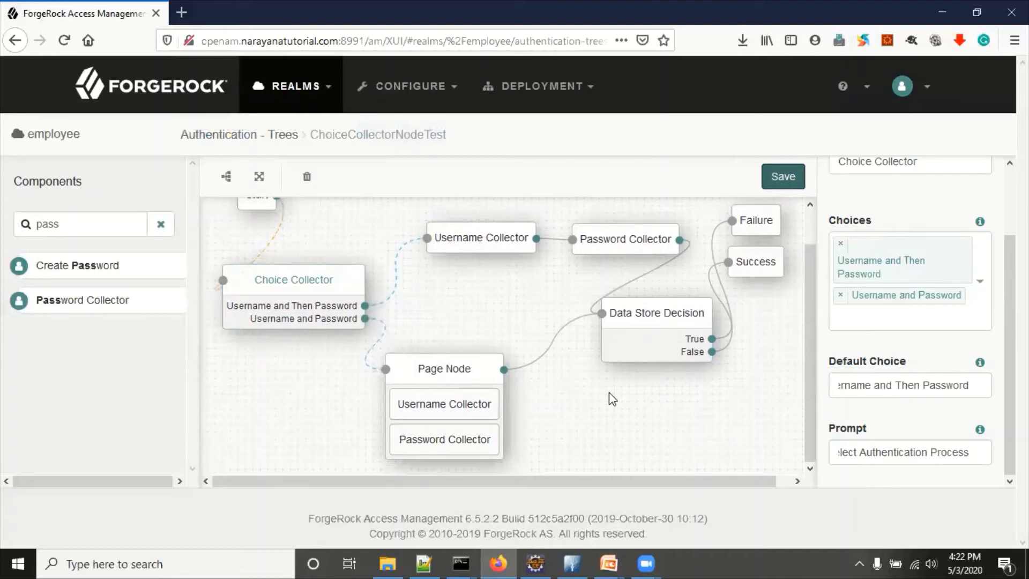
scroll(608, 391, up, 2)
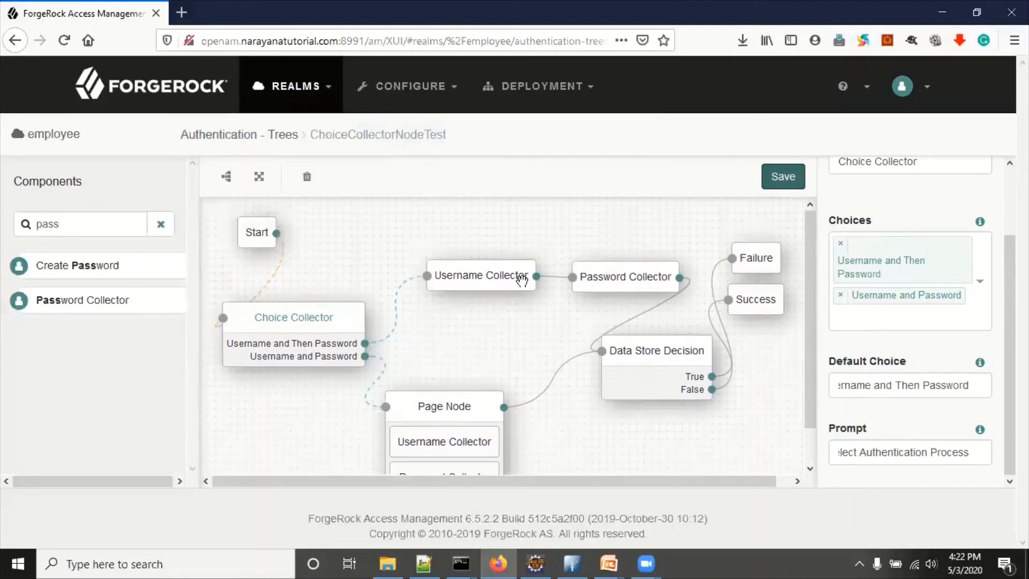
double_click(395, 135)
key(ctrl+c)
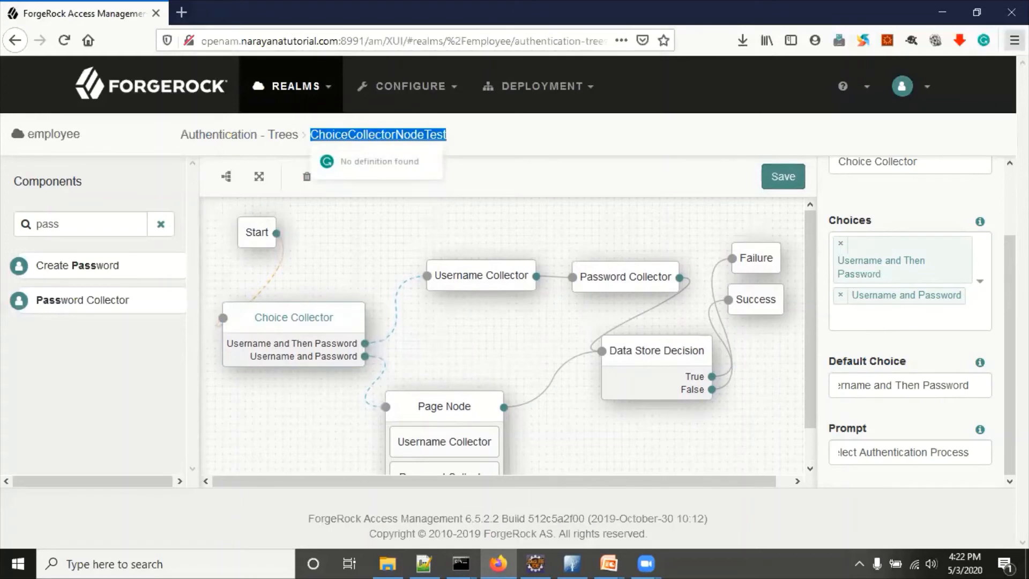
click(1014, 40)
Step: In a new private window, load openam.narayanatutorial.com:8991/am/XUI/?realm=employee&service=ChoiceCollectorNodeTest
click(872, 144)
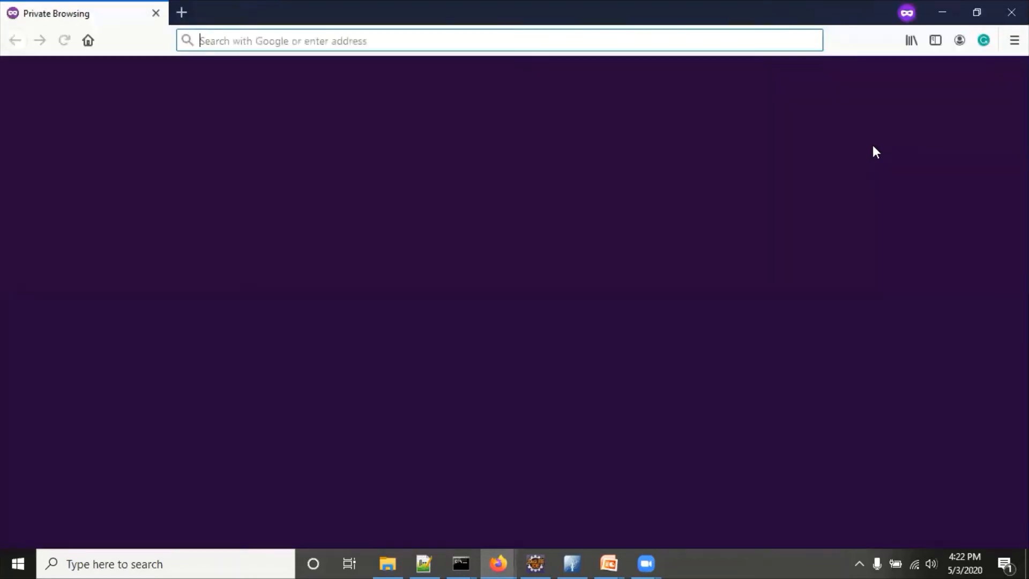
text(op)
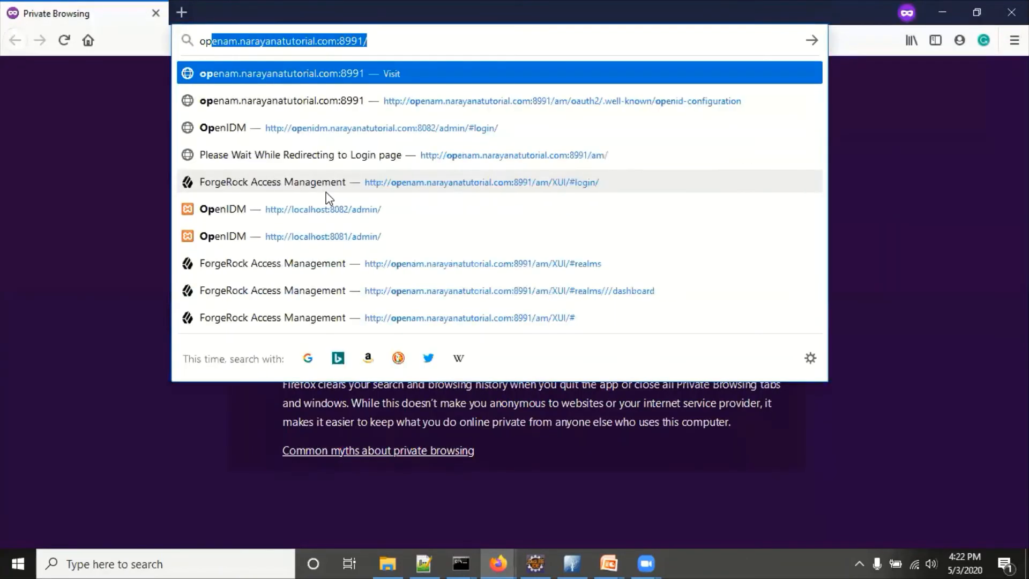
key(Right)
text(am/)
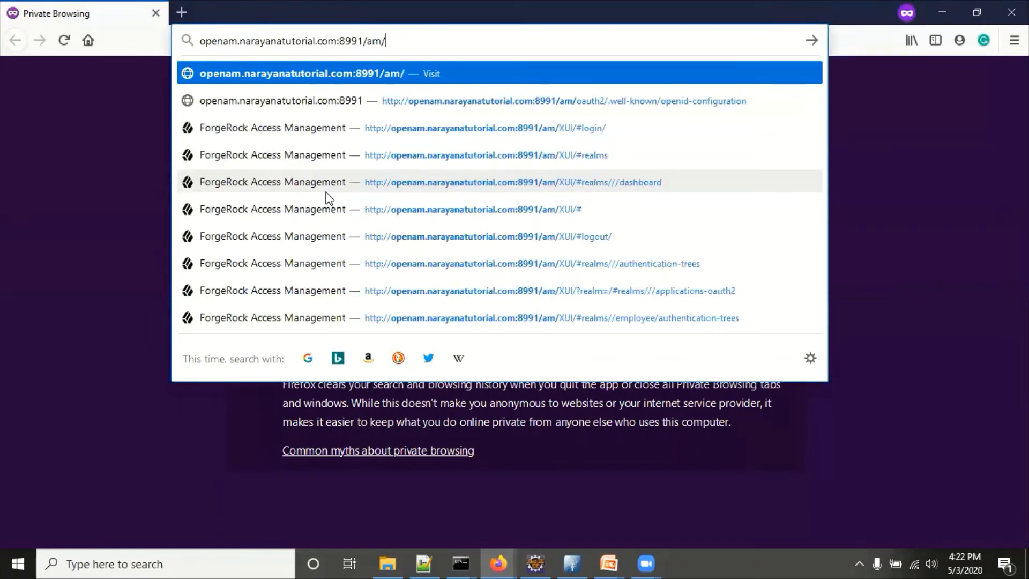
text(XUI/)
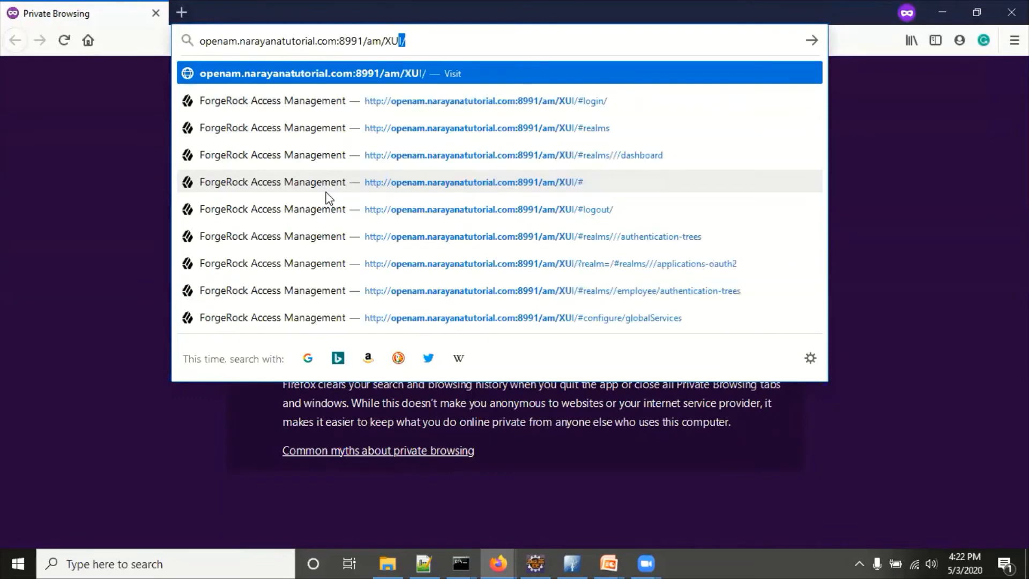
text(?)
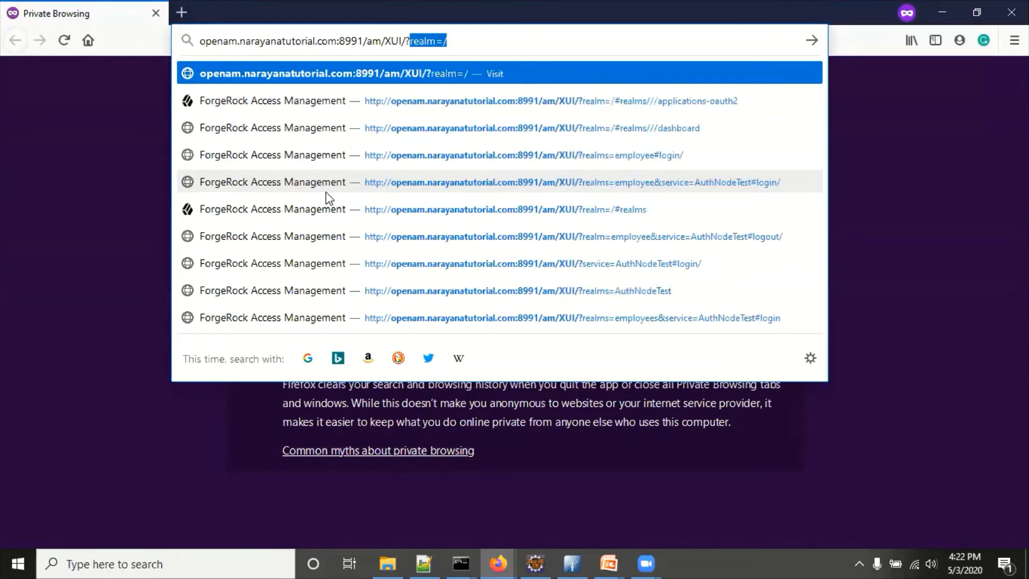
text(realm=empl)
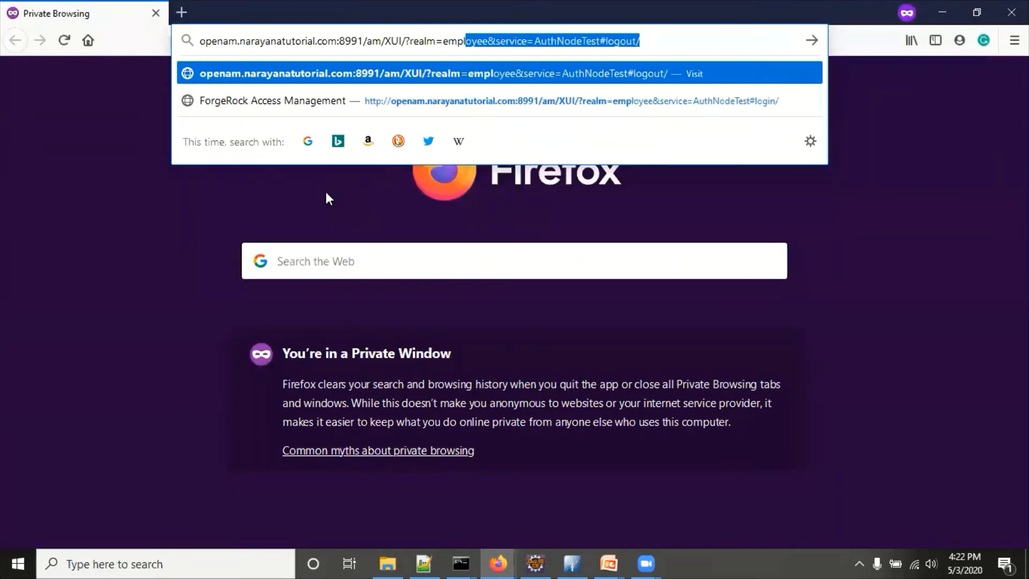
text(oyee)
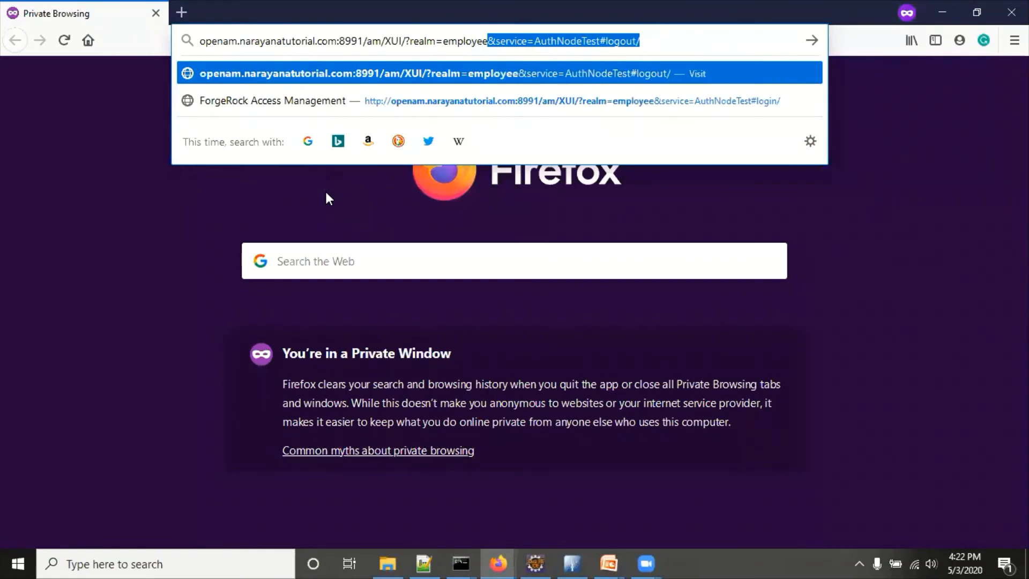
text(&)
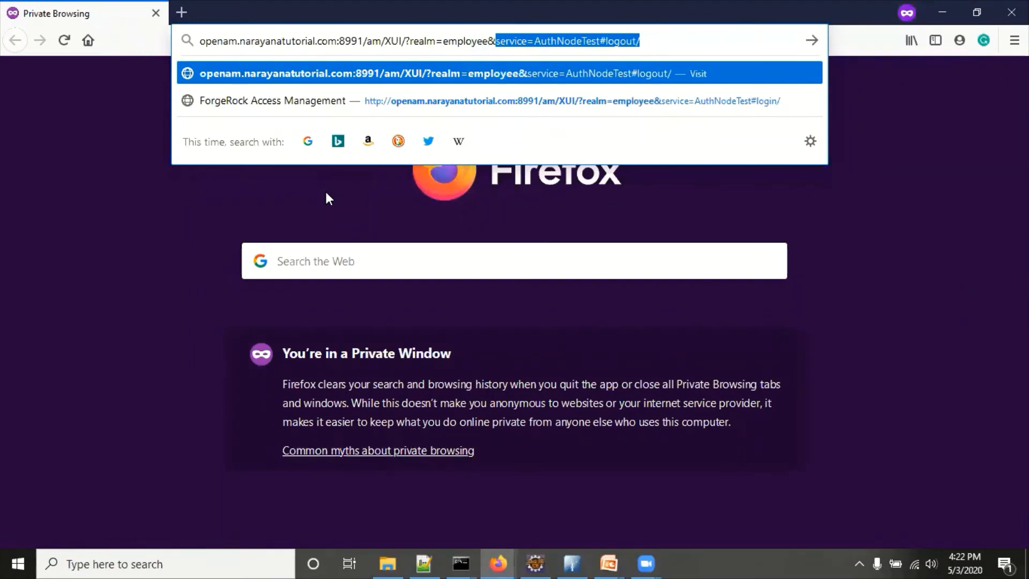
text(service)
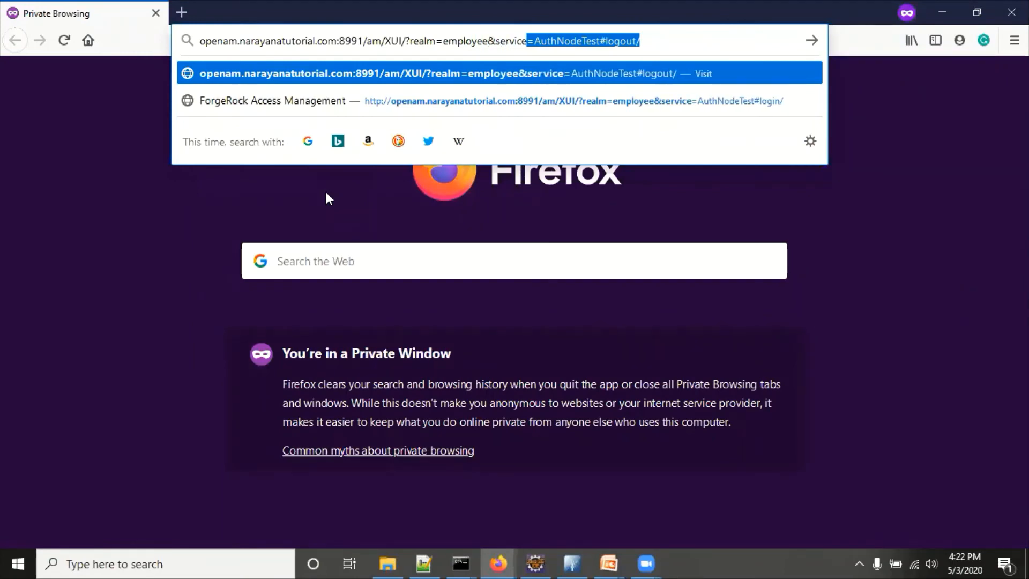
text(=)
key(ctrl+v)
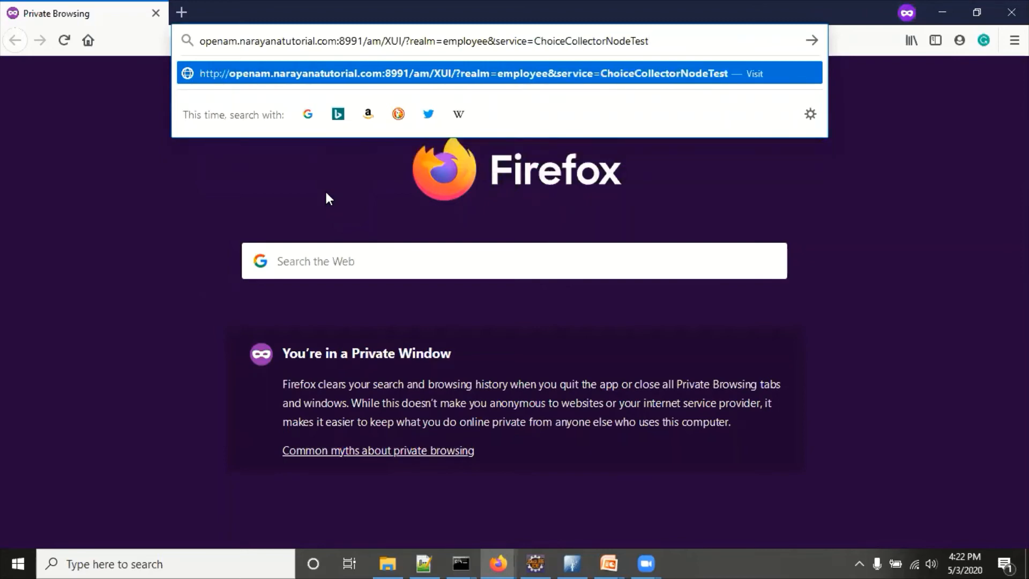
key(Return)
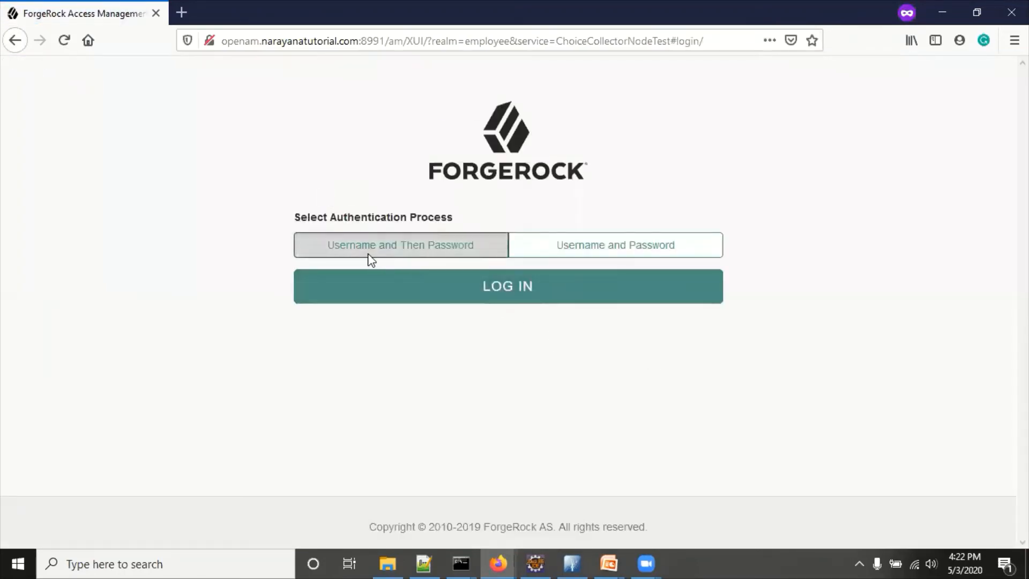
Step: Try both login choices, check Default Choice in the tree editor, then return to the login window
click(608, 250)
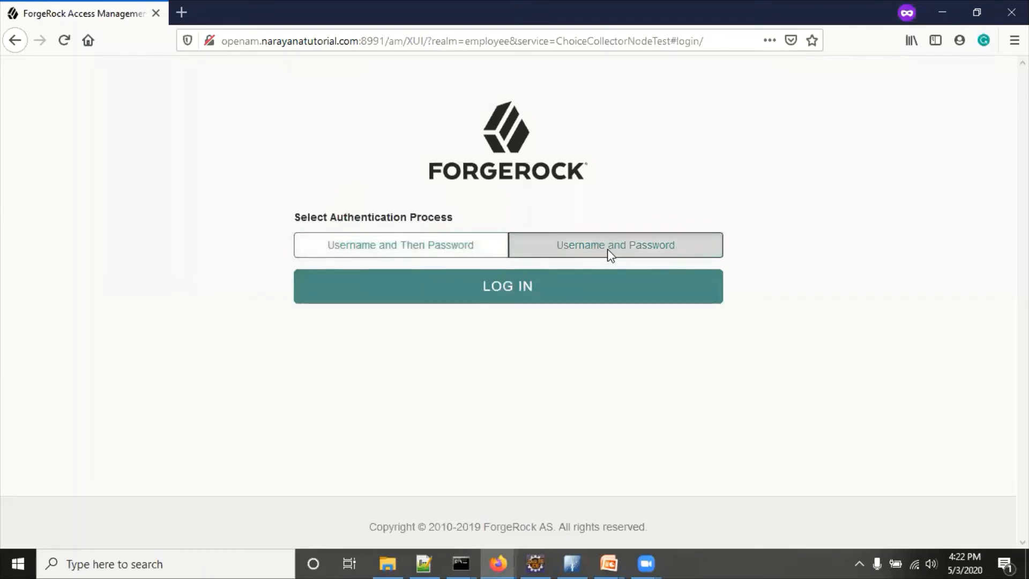
click(362, 252)
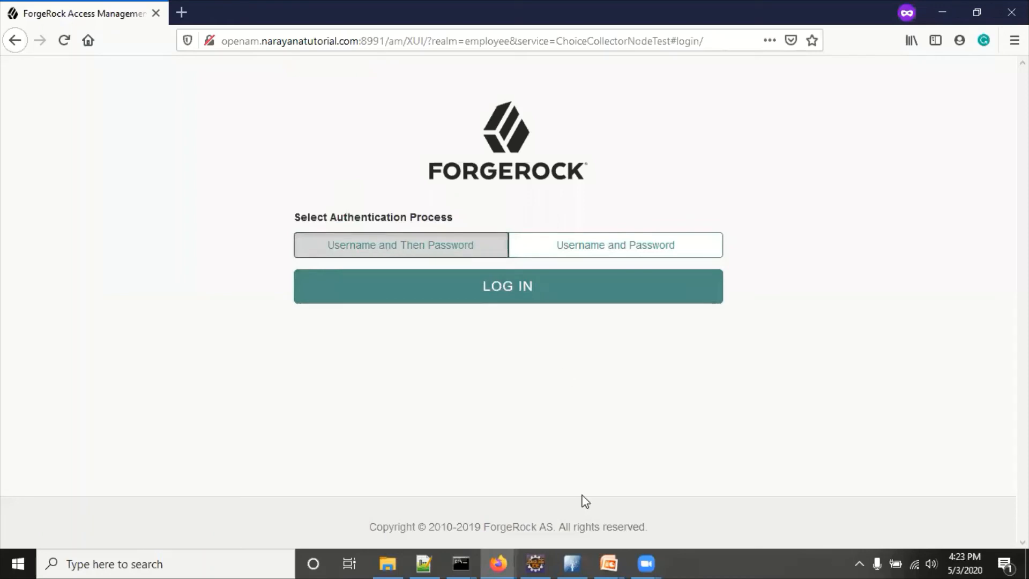
click(497, 560)
click(443, 515)
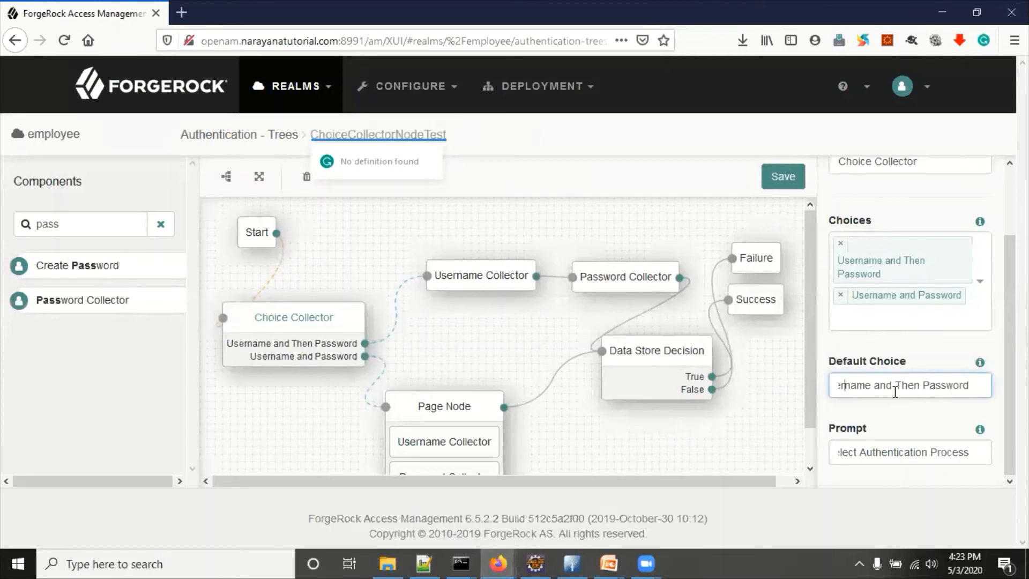
drag(846, 385, 972, 387)
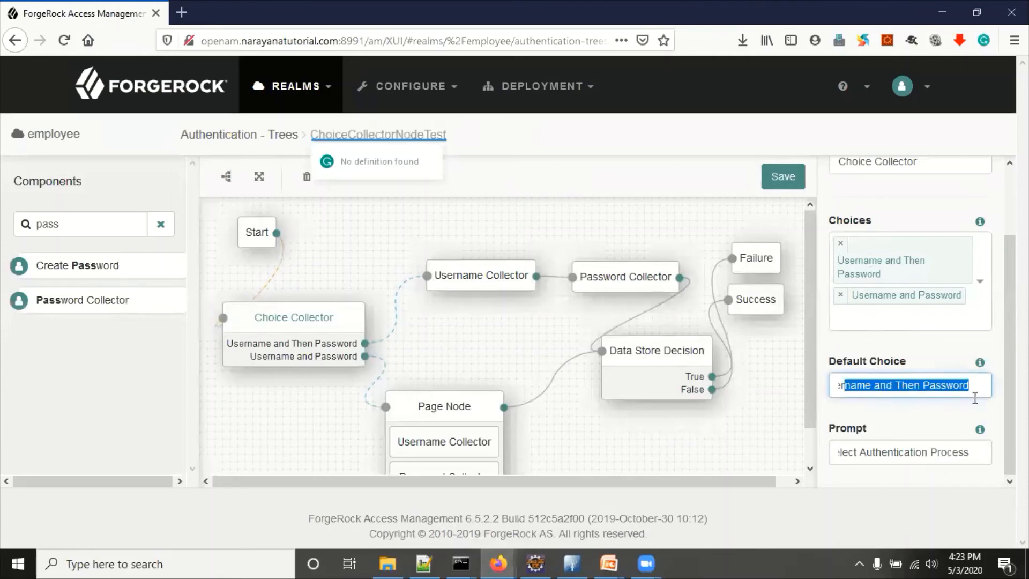
click(499, 563)
click(537, 522)
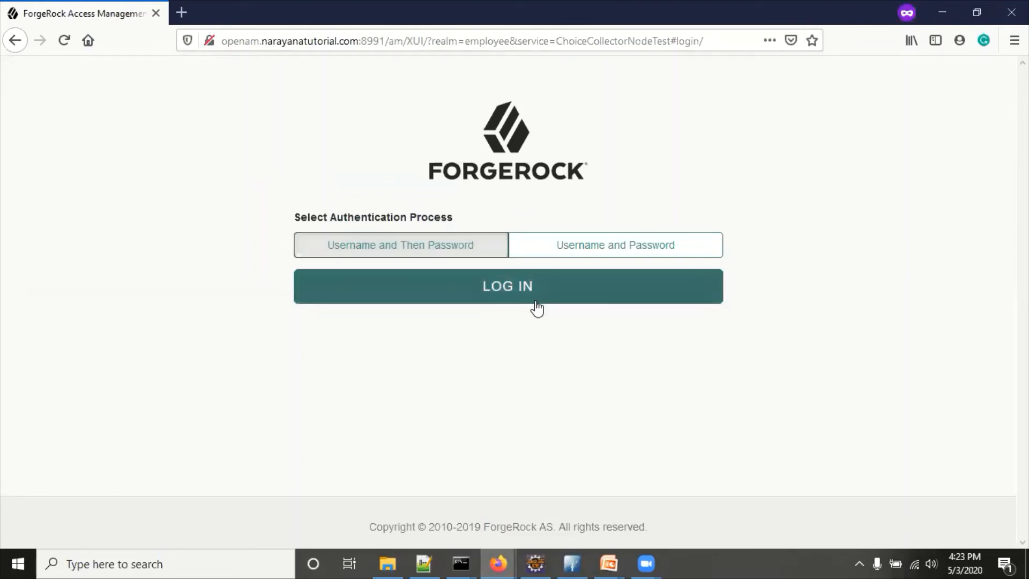
Step: Sign in as the demo user through the Username and Then Password choice, entering the account password
click(508, 288)
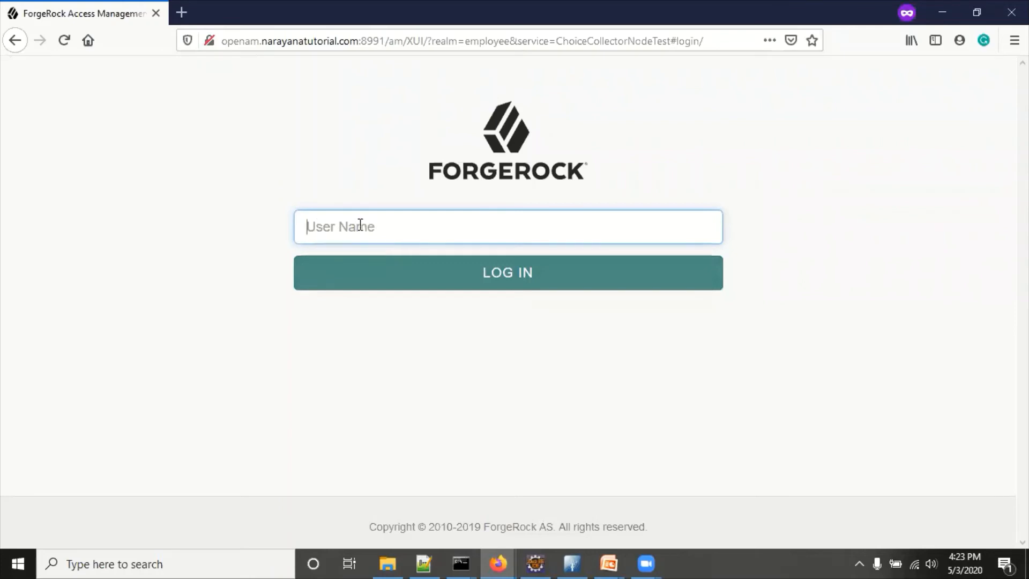
text(d)
click(454, 291)
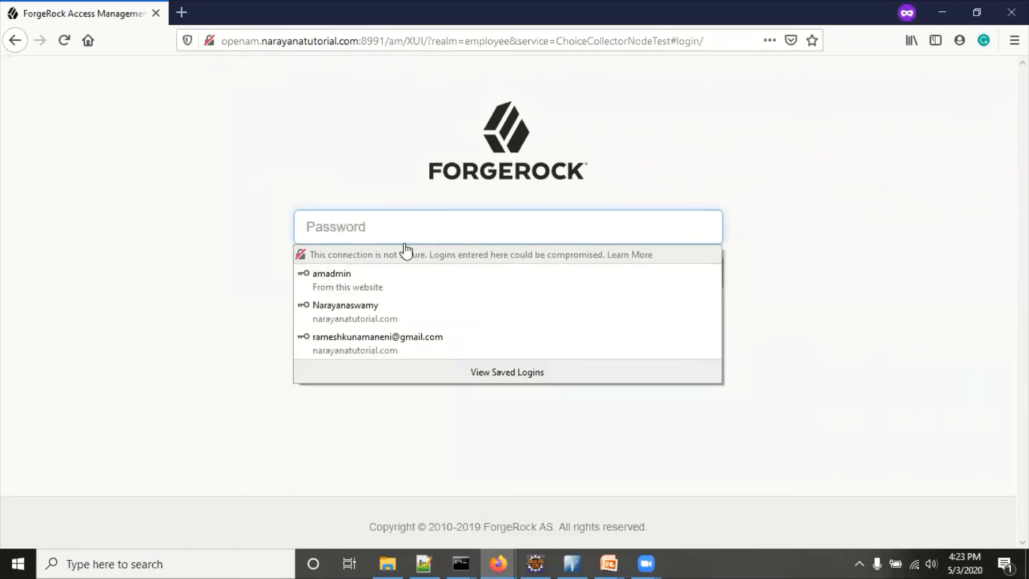
click(359, 223)
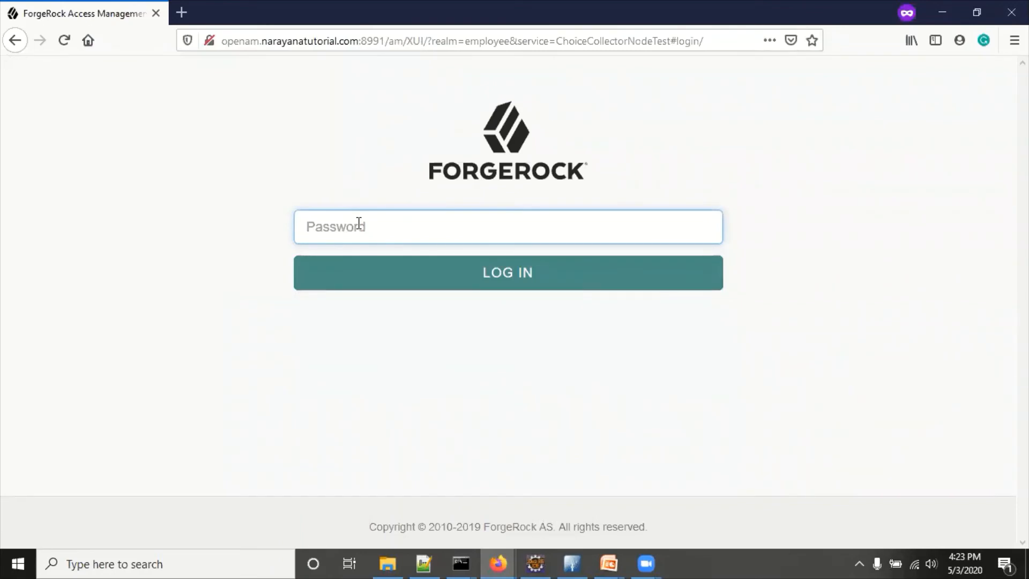
text(pass1)
click(493, 282)
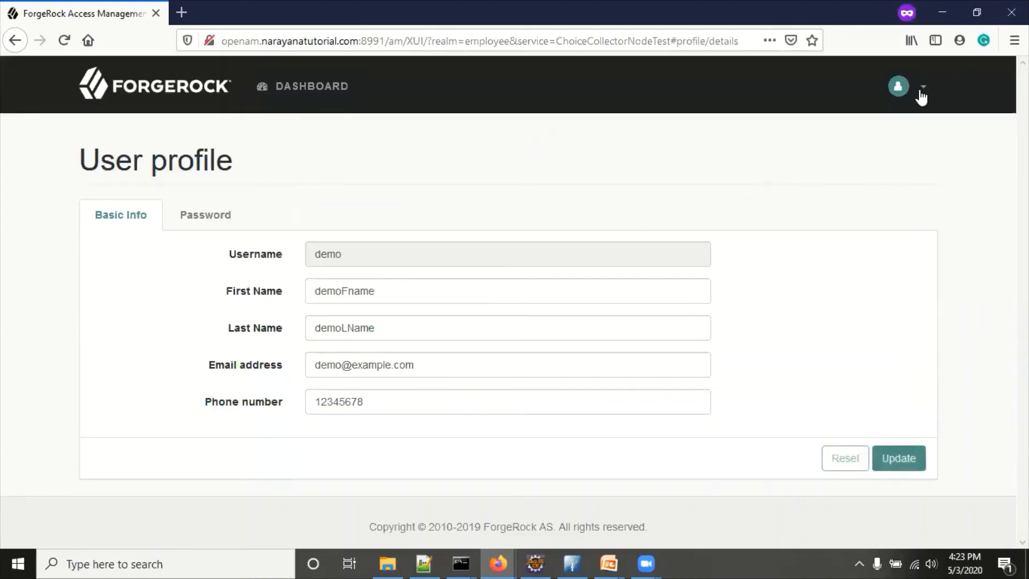
Step: Log out of the demo account and return to the ChoiceCollectorNodeTest login page
click(920, 92)
click(801, 206)
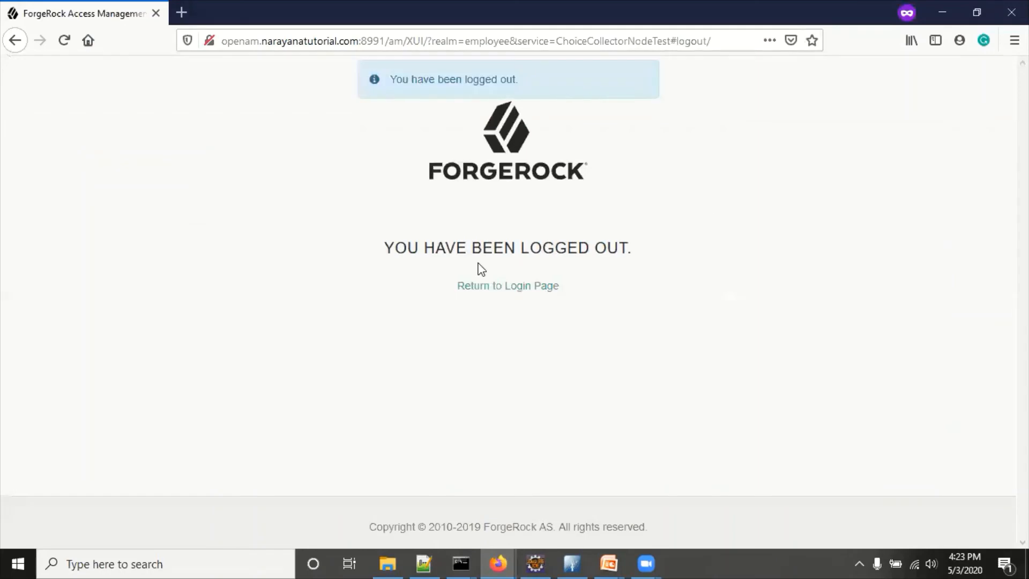
click(494, 285)
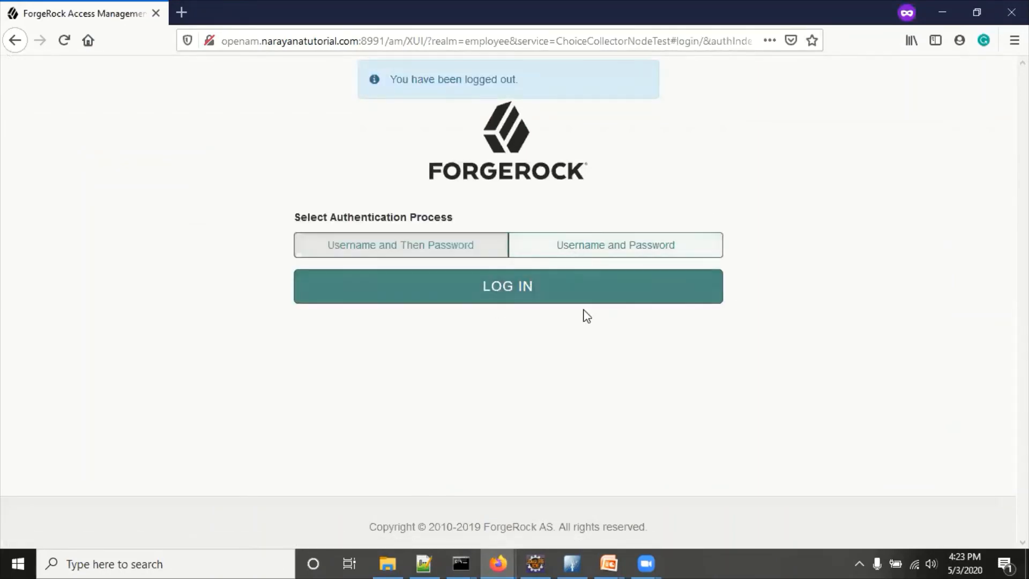
click(600, 246)
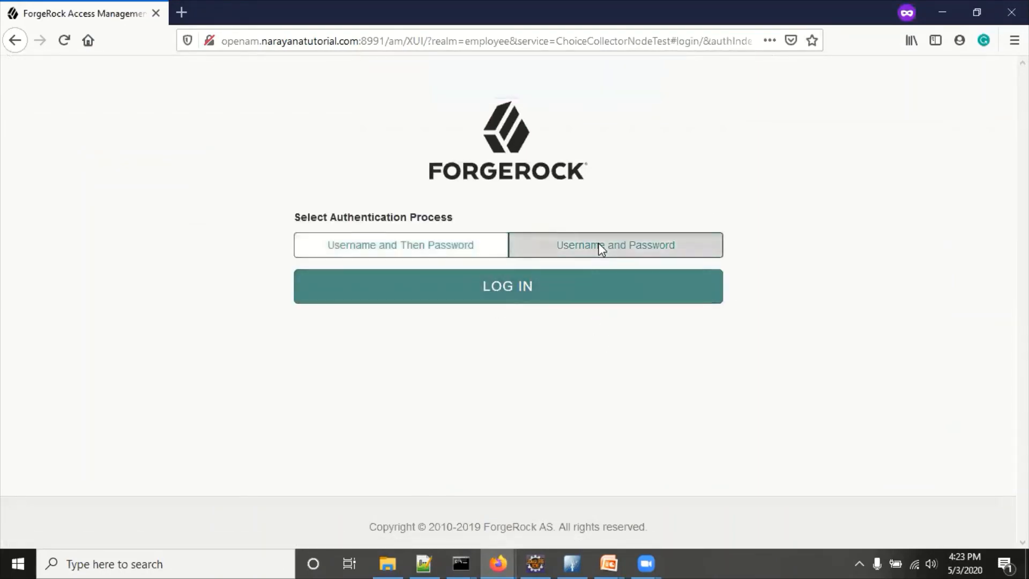
click(504, 293)
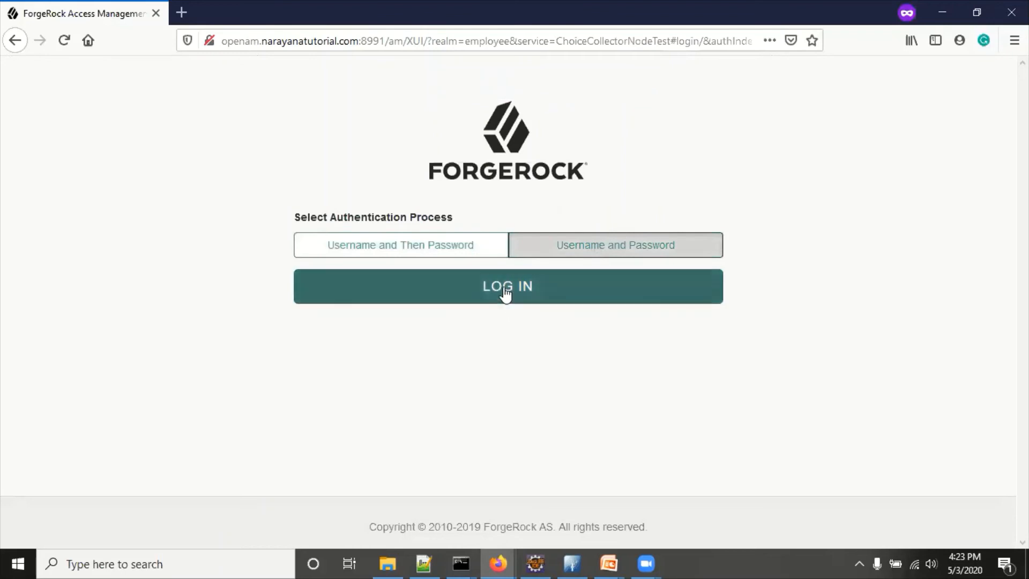
click(504, 288)
click(196, 228)
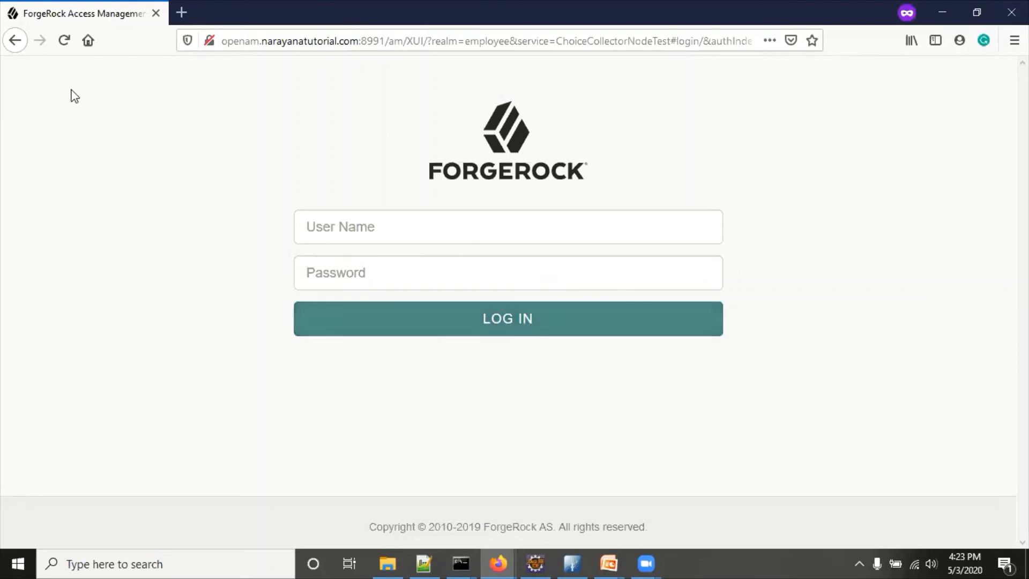
click(290, 46)
click(290, 46)
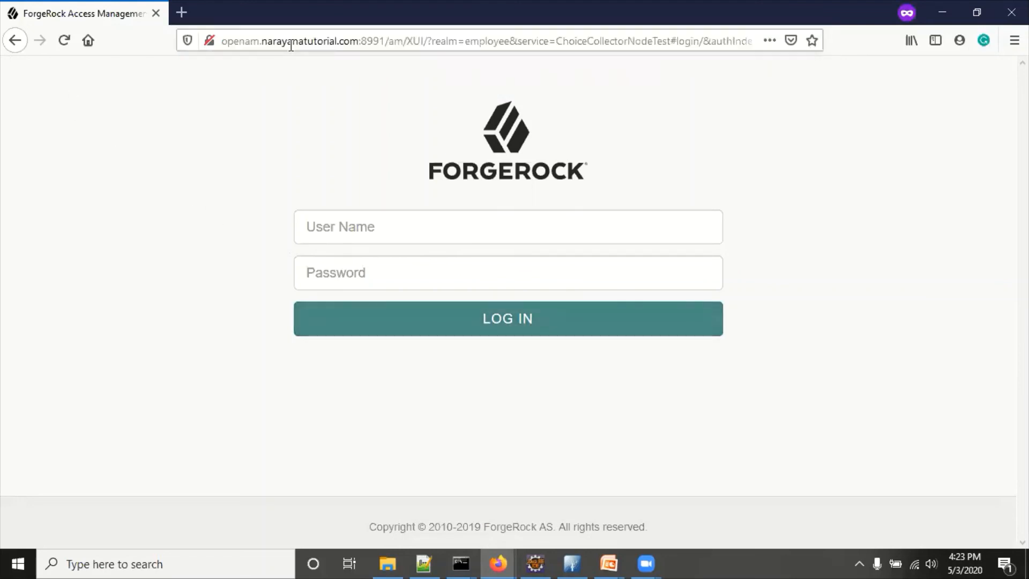
click(63, 43)
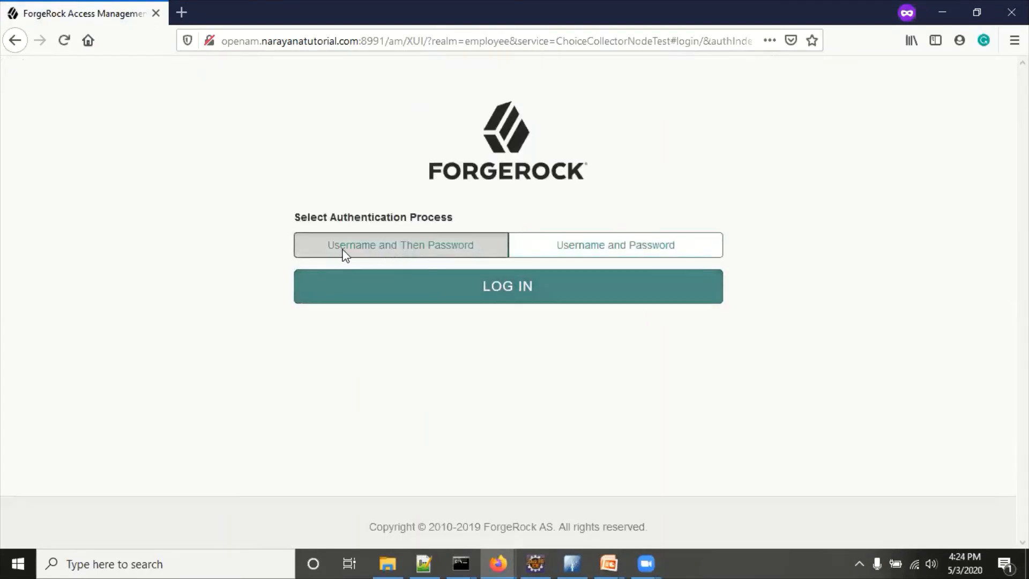
click(507, 287)
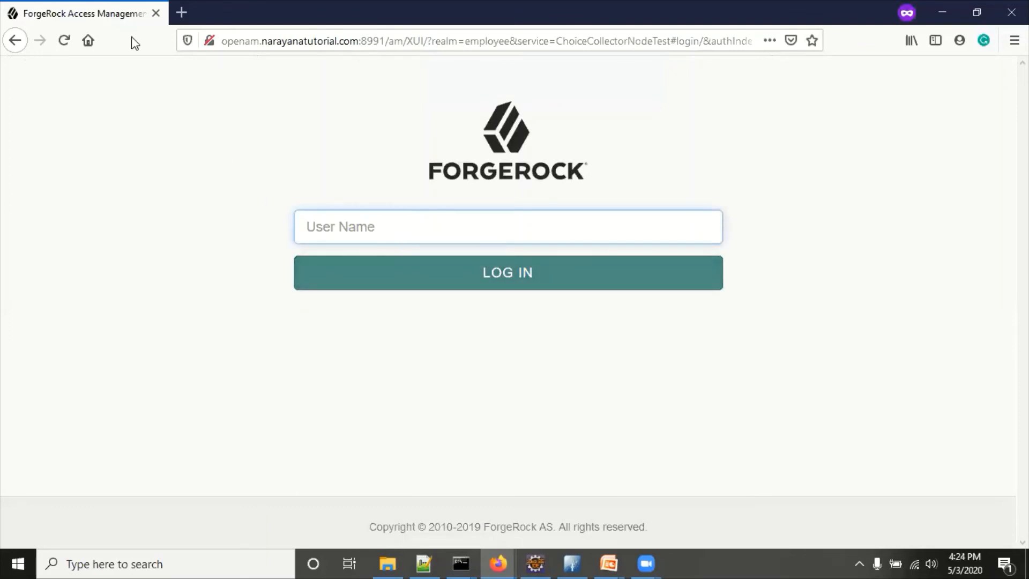
click(63, 43)
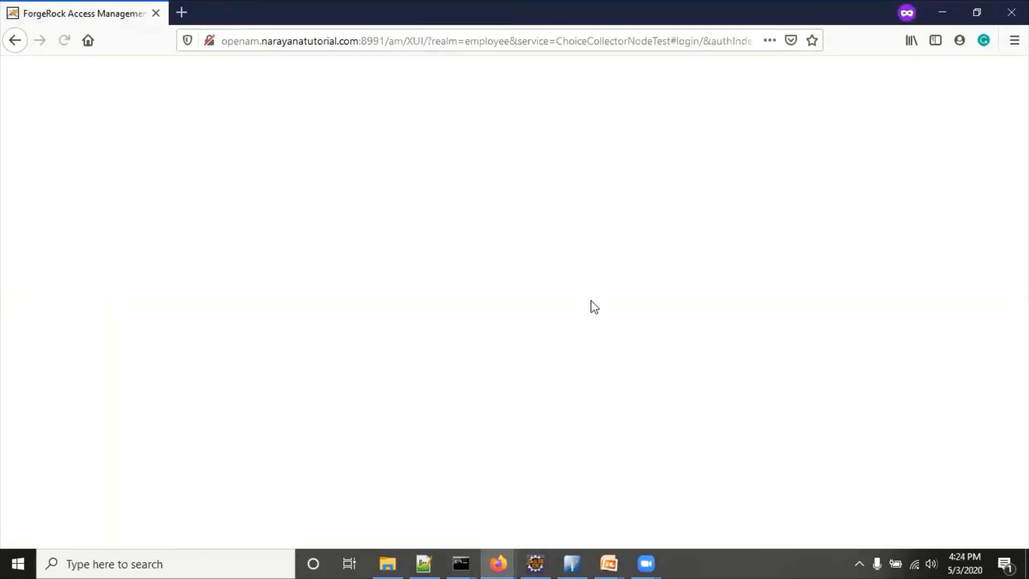
Step: Choose Username and Password and sign in with User Name demo and the account password
click(604, 251)
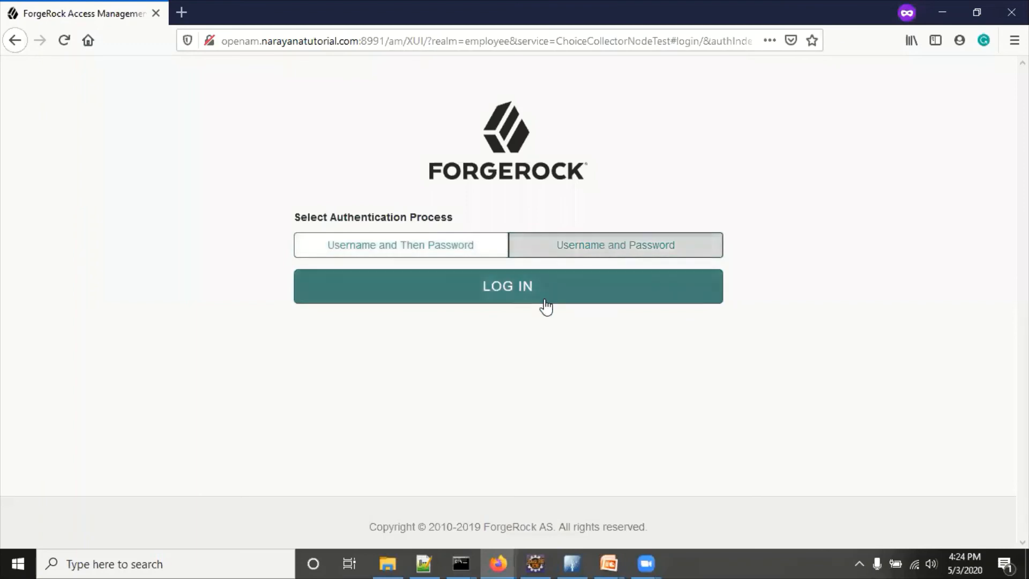
click(509, 295)
key(Tab)
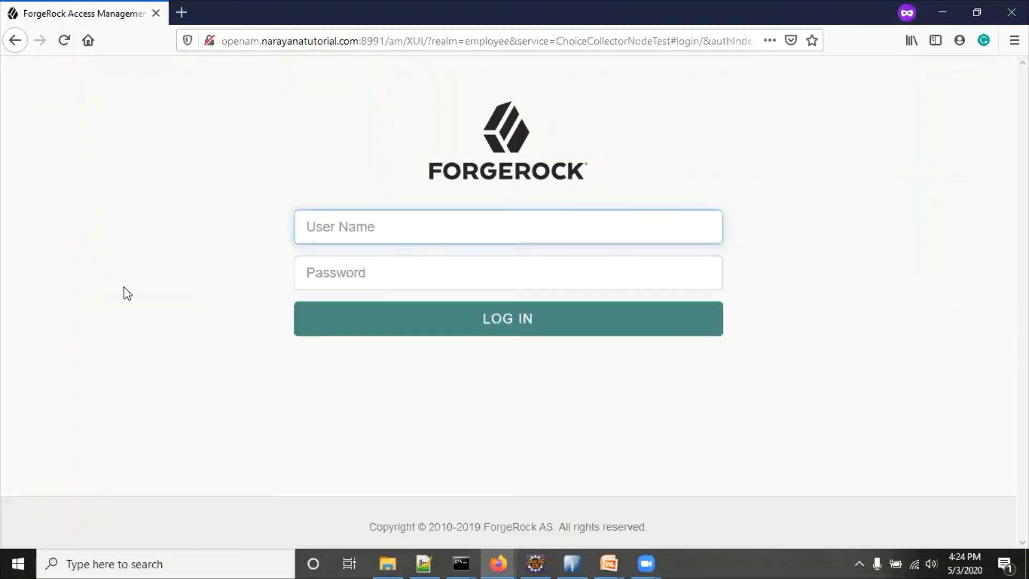
click(324, 228)
text(demo)
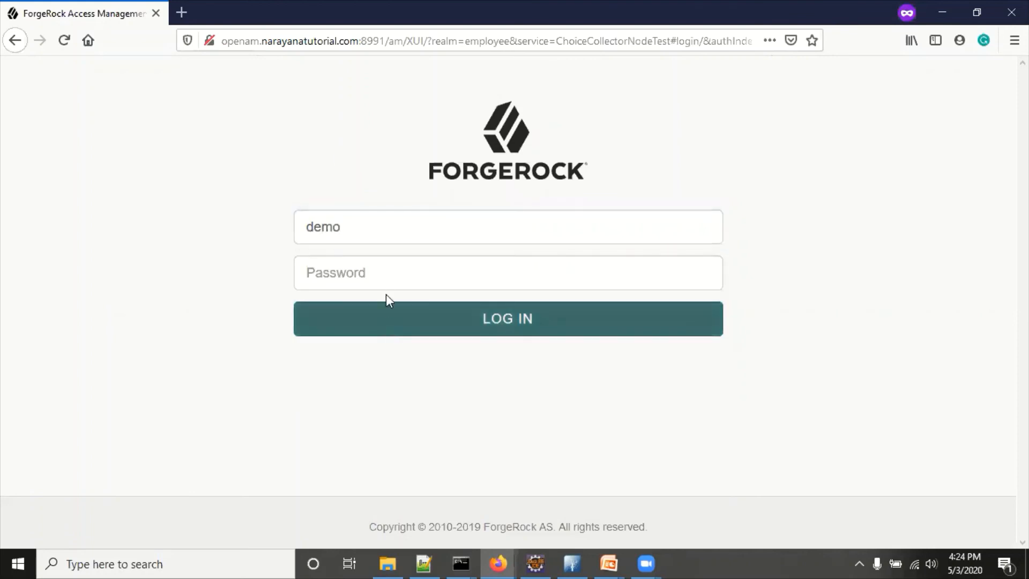
click(385, 278)
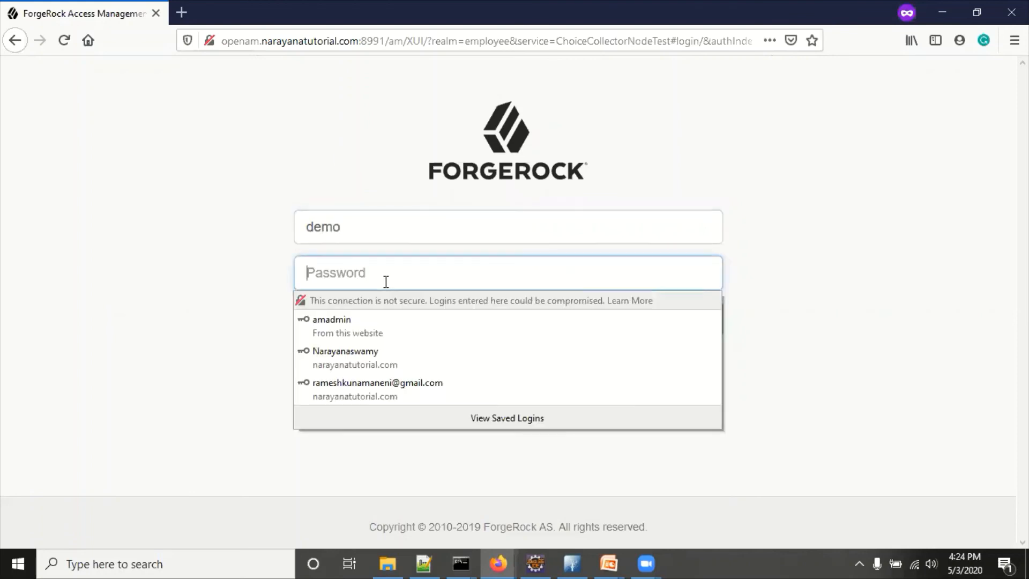
text(change)
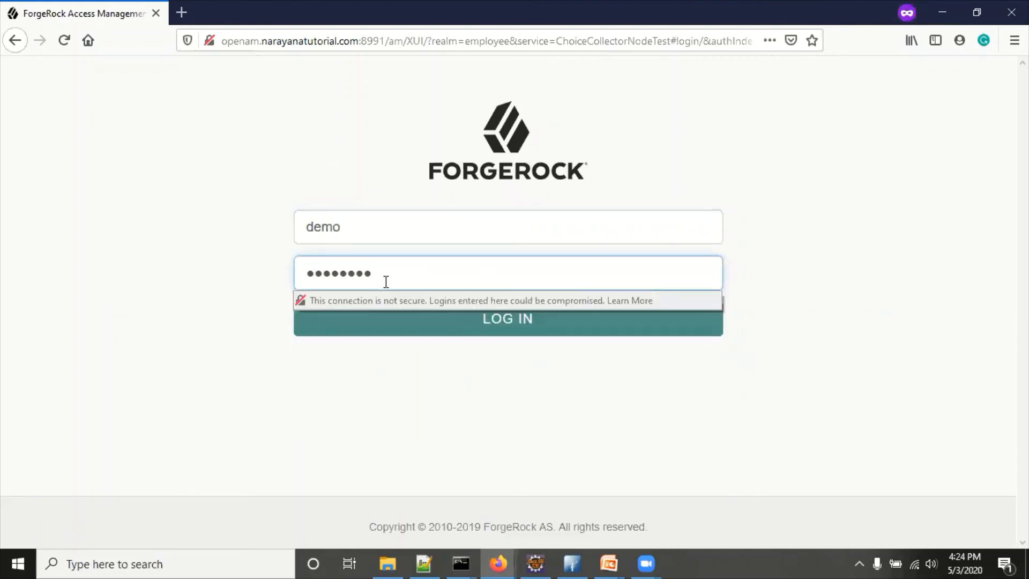
click(466, 328)
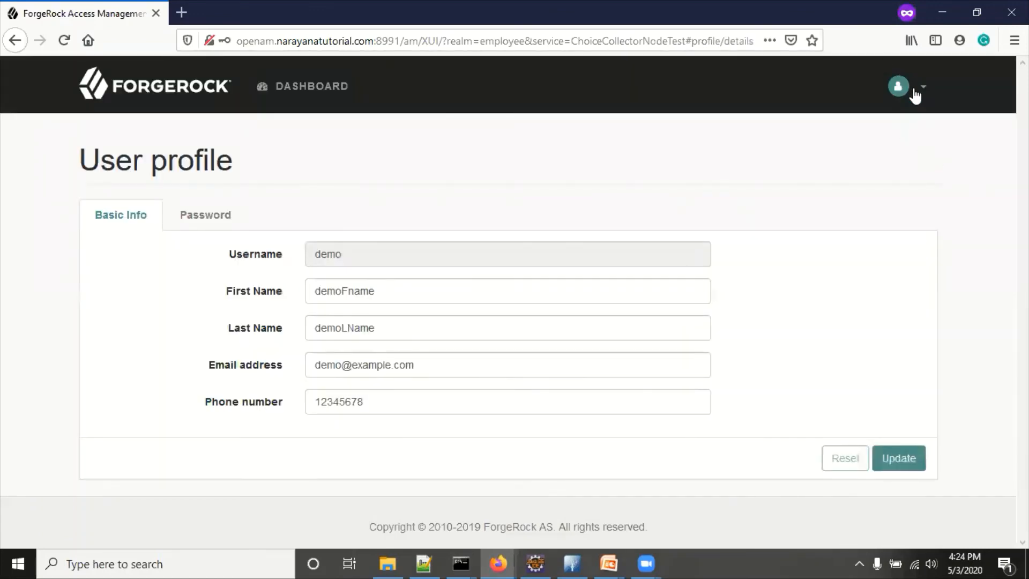
Step: Sign out from the avatar menu and go back to the choice login page
click(910, 91)
click(777, 205)
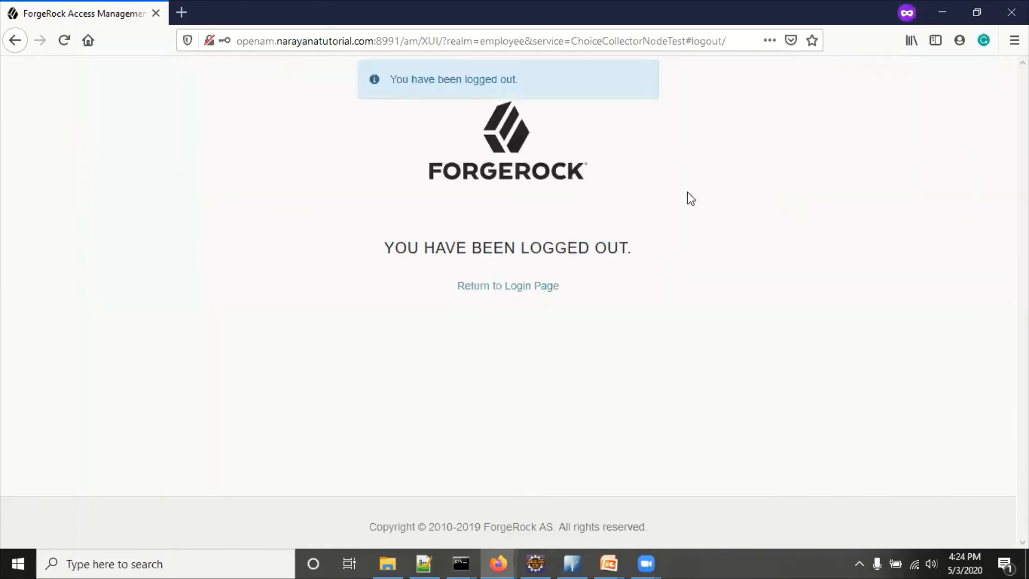
click(532, 288)
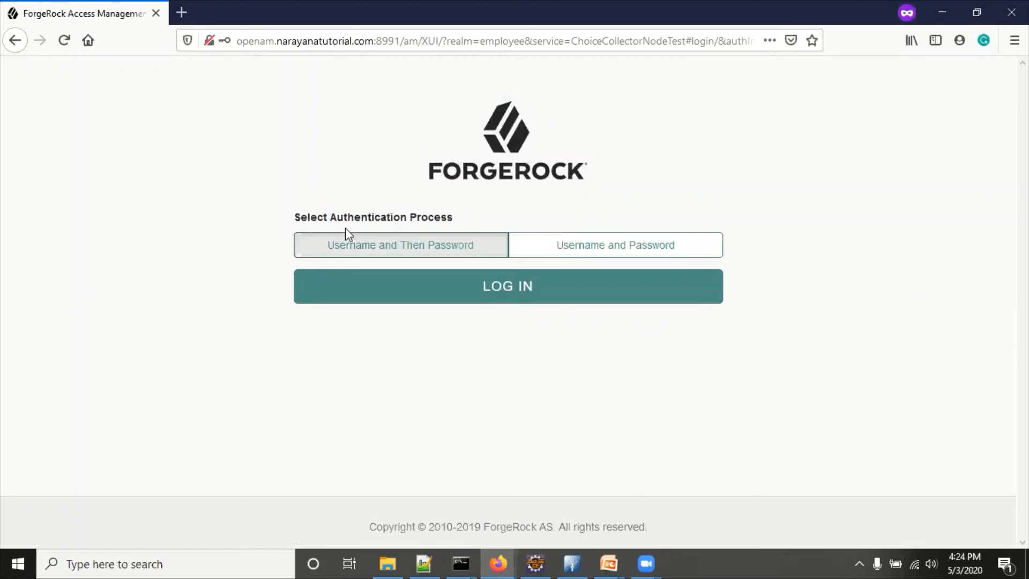
Step: Switch to the PowerPoint slide show and advance to the 'Thank you for watching the video' slide
key(alt+Tab)
key(alt+Tab)
key(alt+Tab)
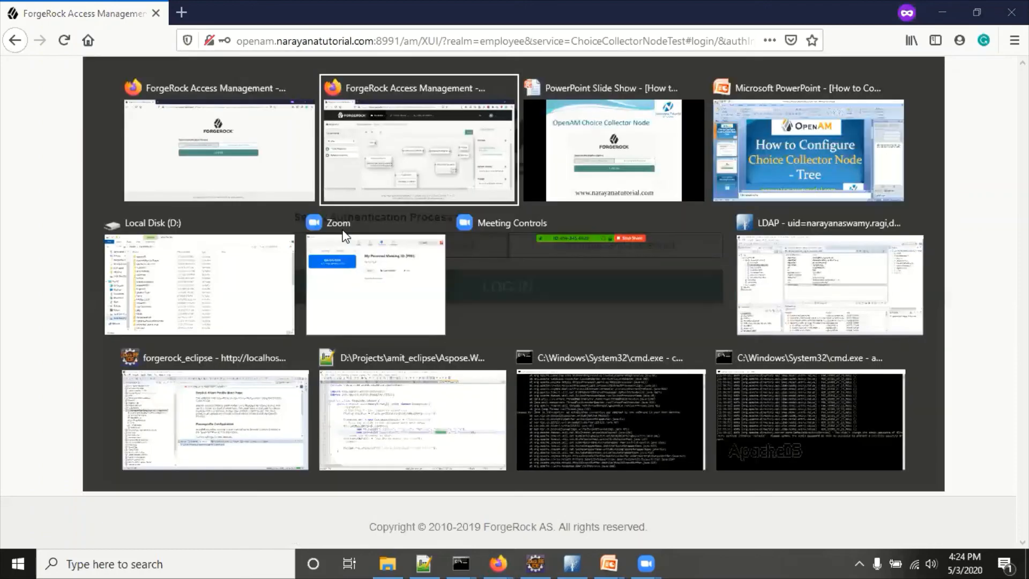
key(alt+Tab)
key(alt+Tab)
key(alt+Tab)
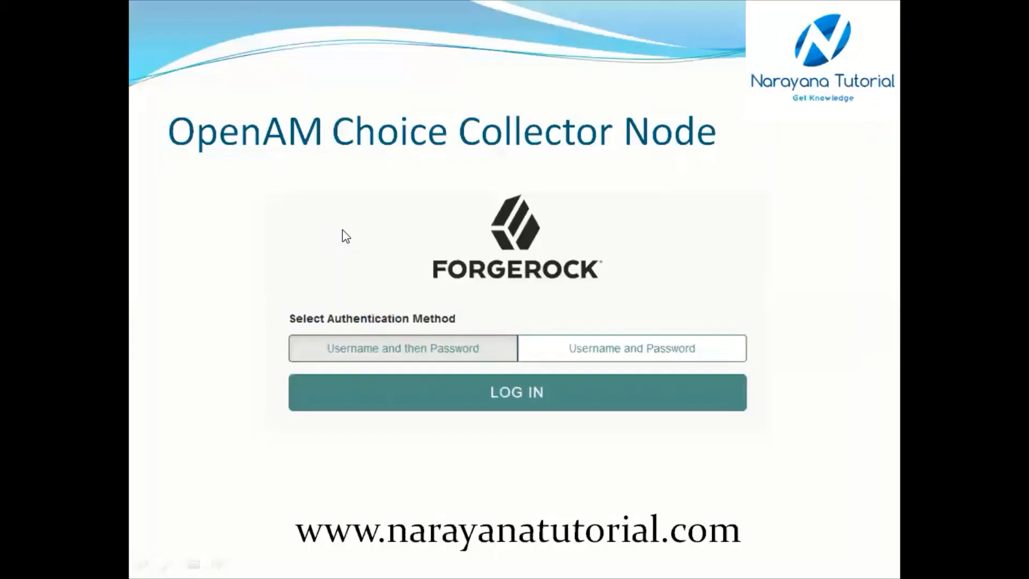
click(342, 230)
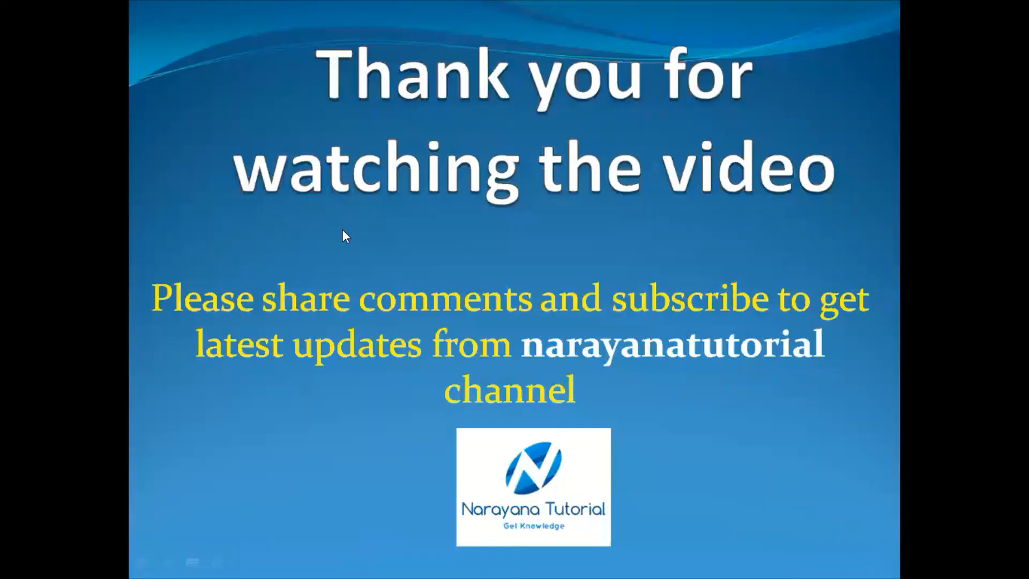